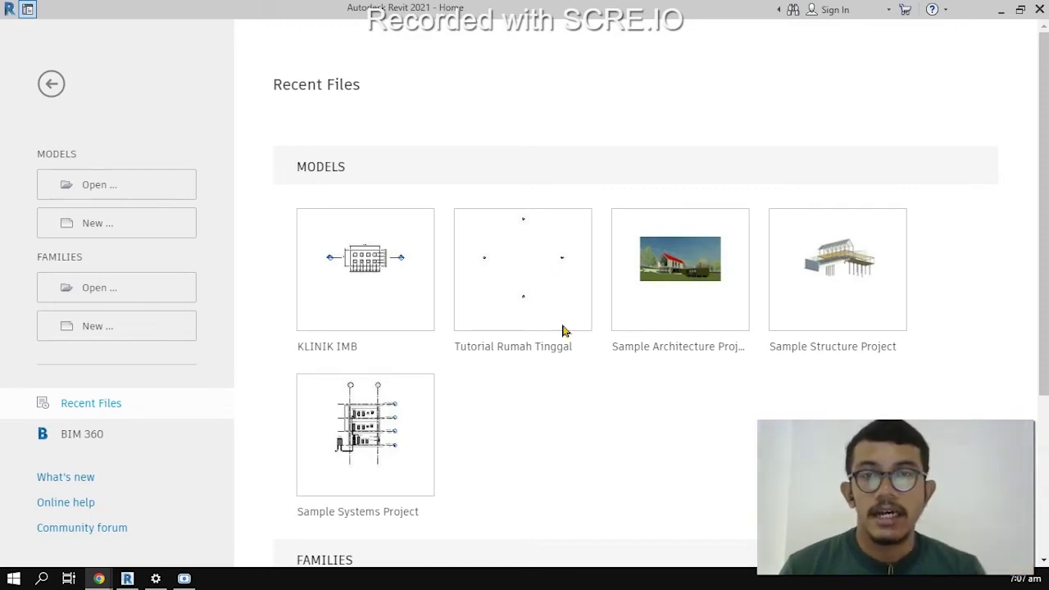
Create a new project from the Metric-Architectural Template, keeping the Project option.
scroll(586, 336, down, 3)
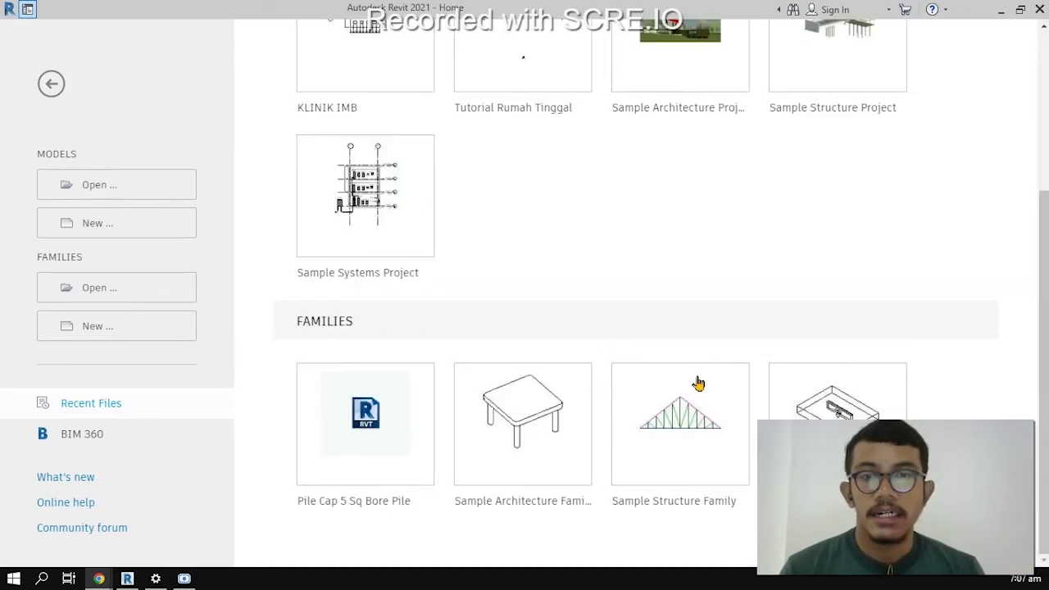
scroll(581, 241, up, 3)
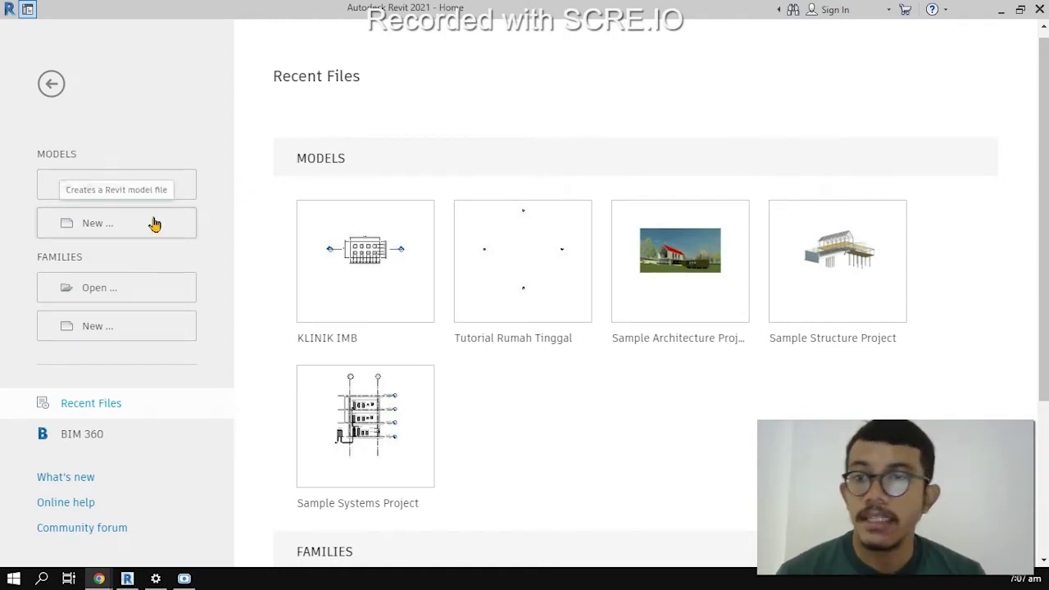
click(156, 223)
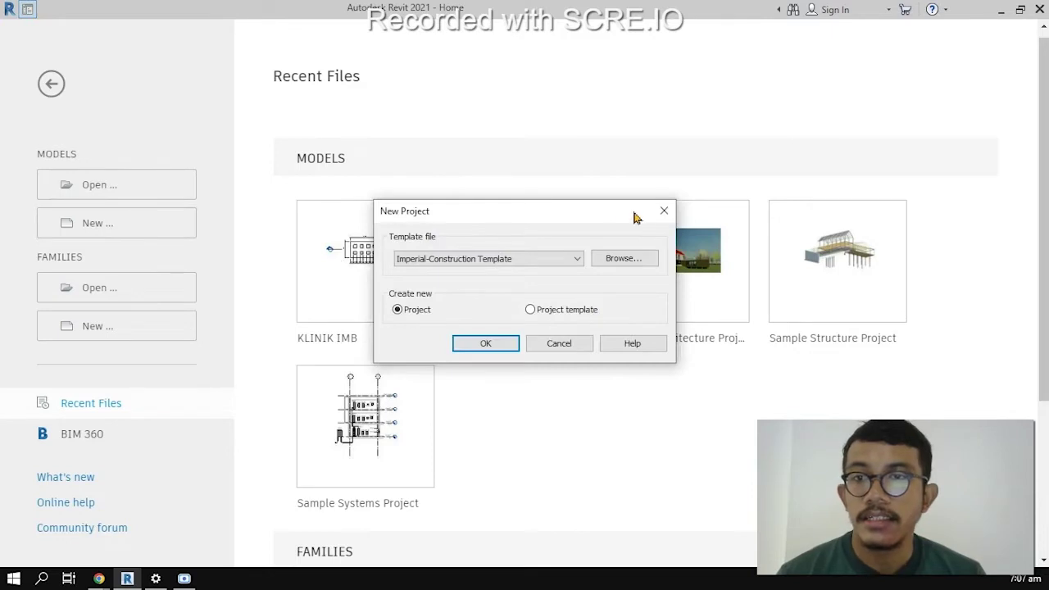
click(476, 261)
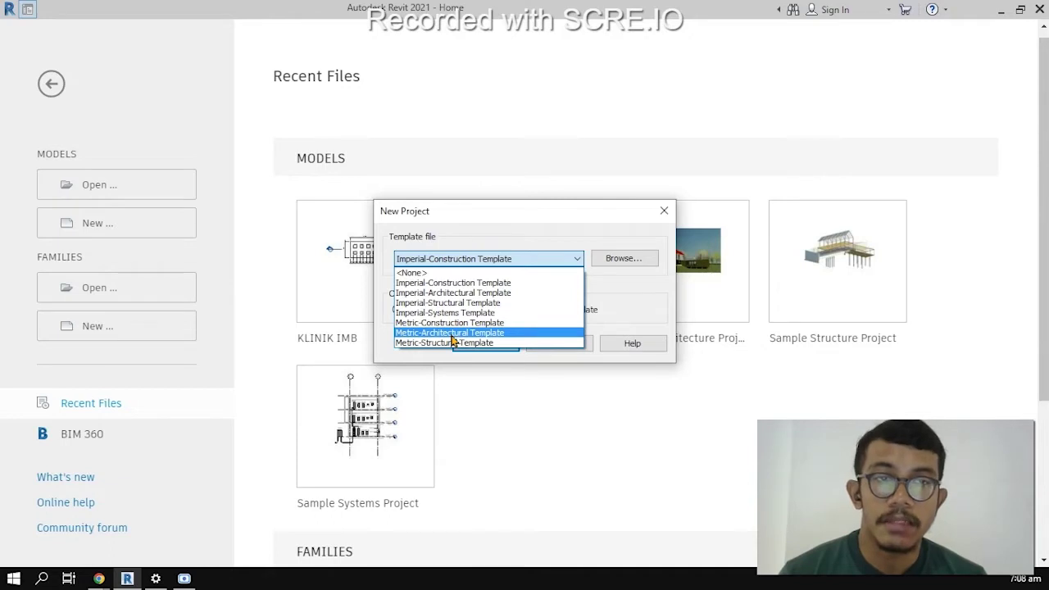
click(451, 333)
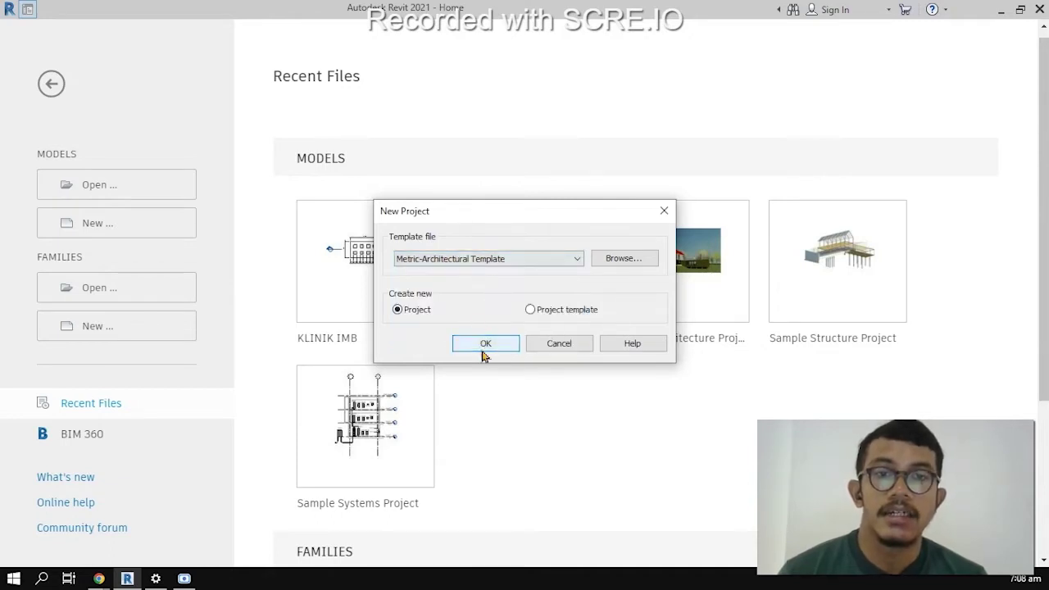
click(459, 344)
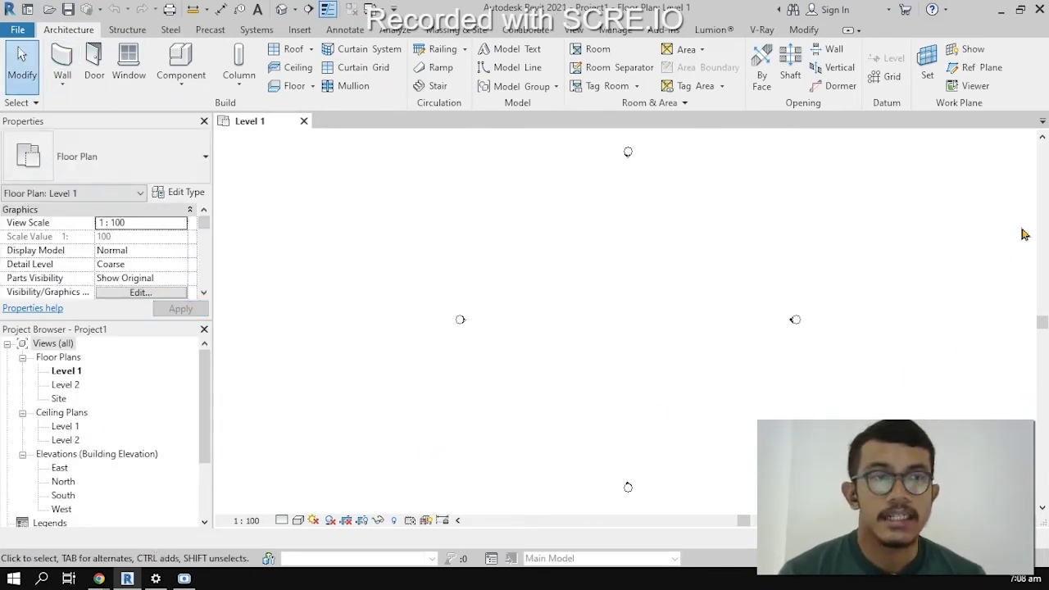
Pan the plan slightly and save the project as 'Tutorial Rumah Tinggal'.
middle_drag(570, 326, 517, 342)
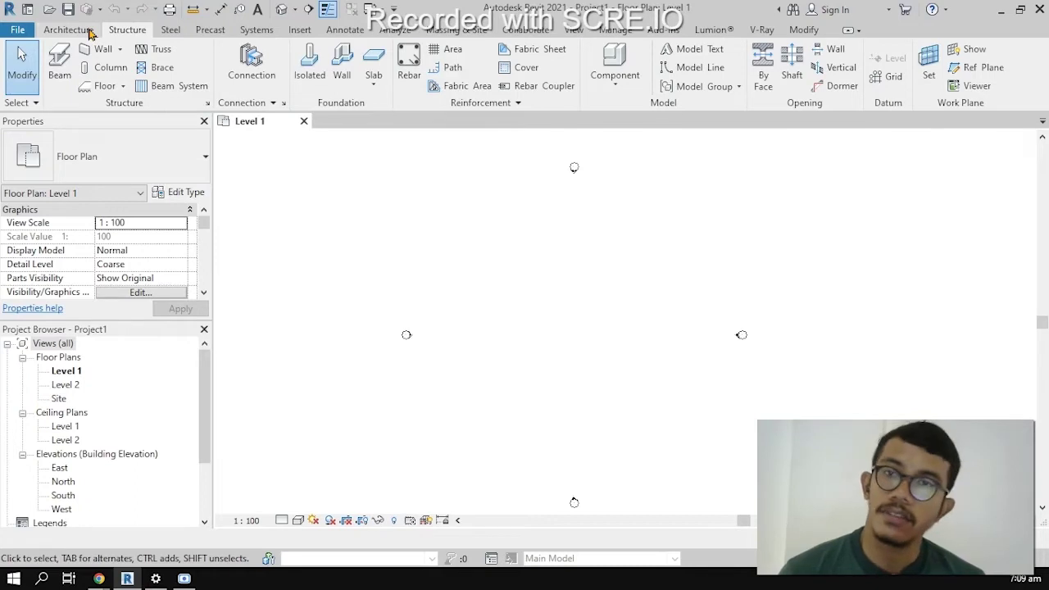
click(90, 32)
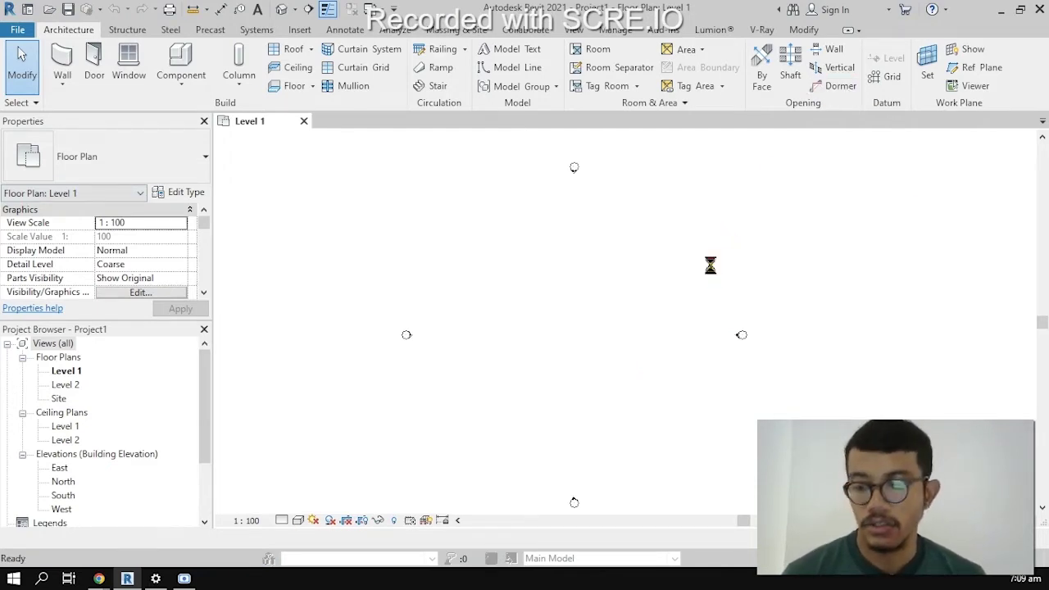
key(ctrl+s)
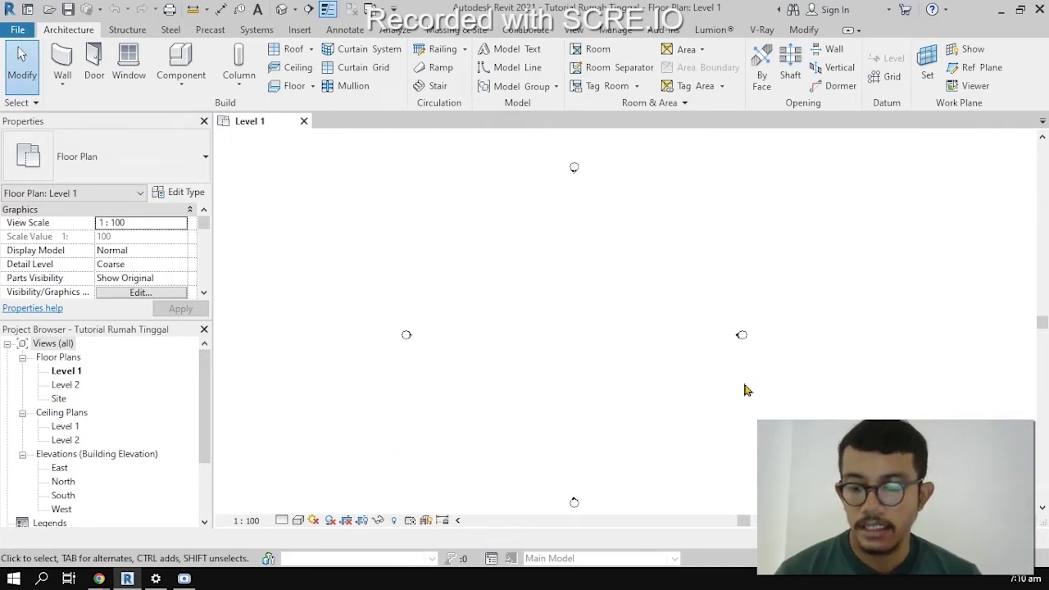
With UN, set Length units to meters, 2 decimal places, no unit symbol.
key(u)
key(n)
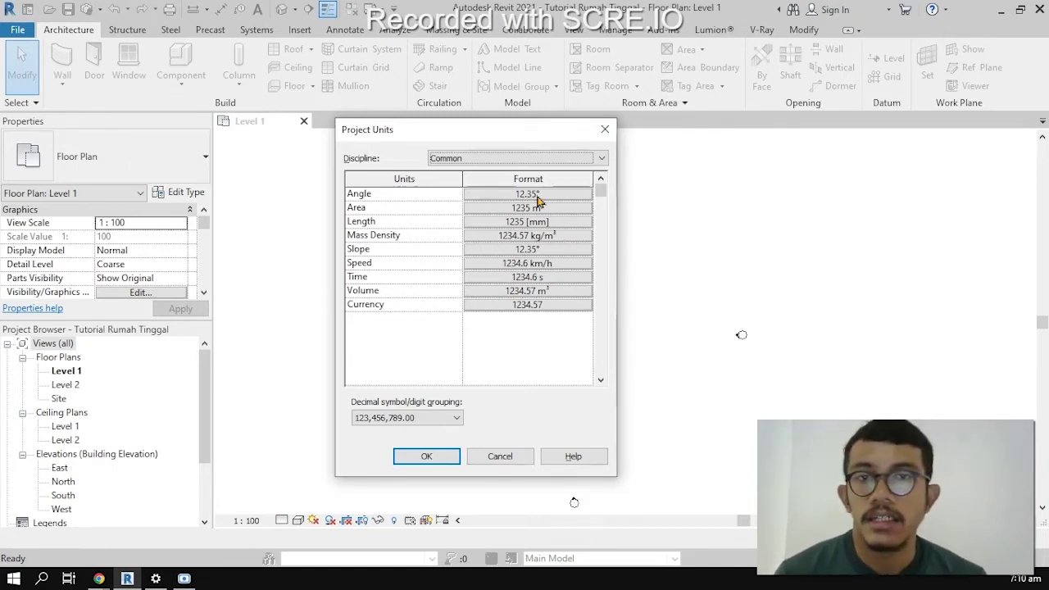
click(579, 157)
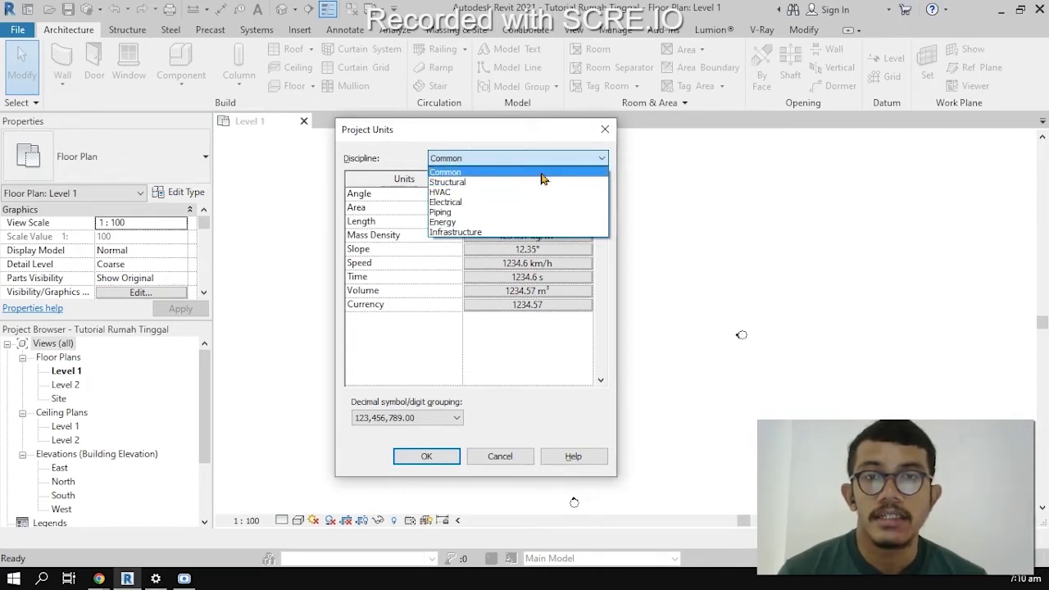
click(542, 173)
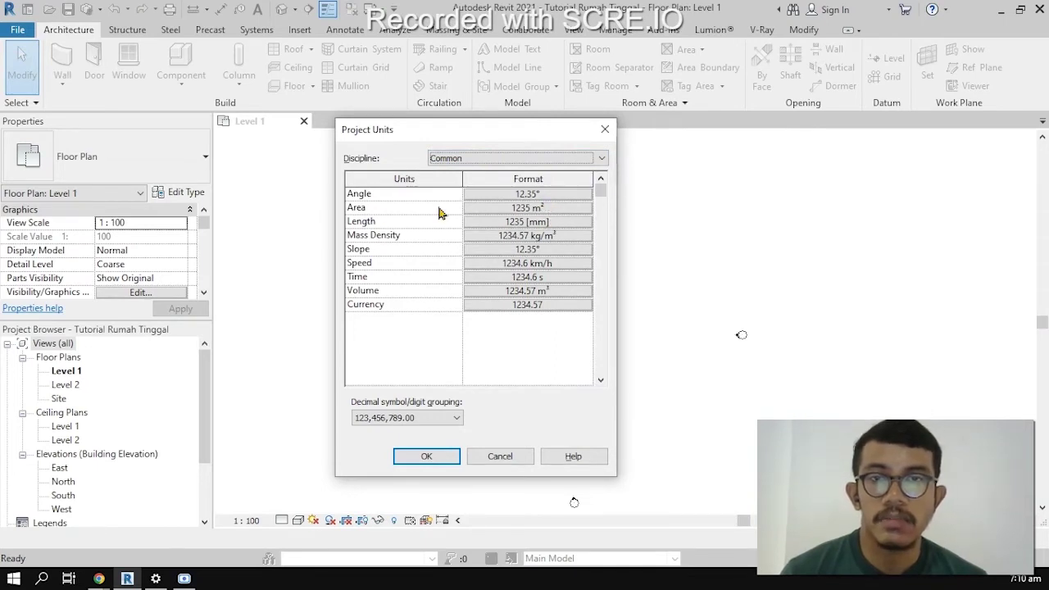
click(506, 223)
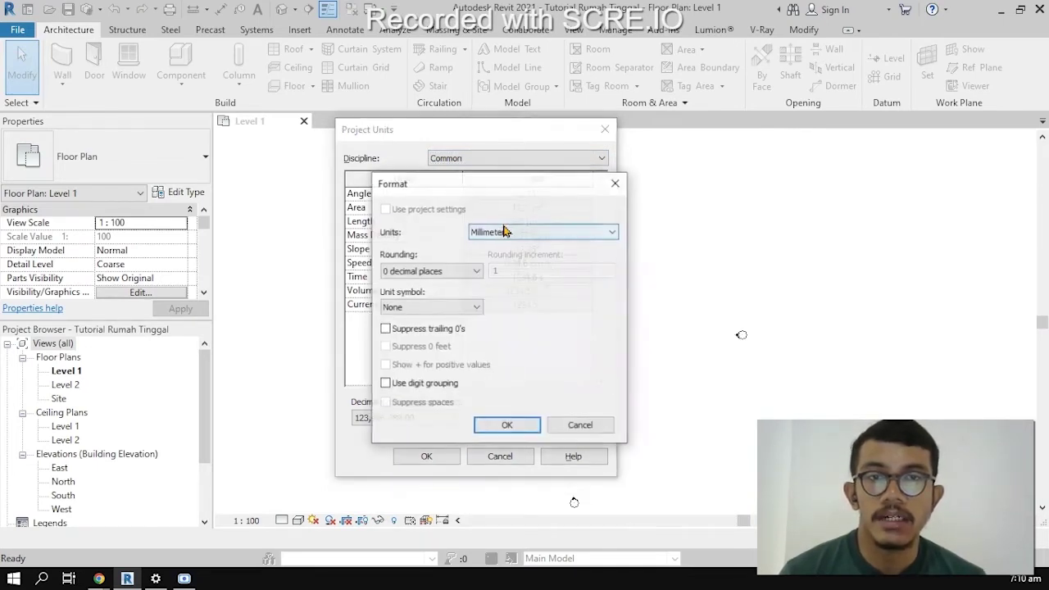
click(533, 232)
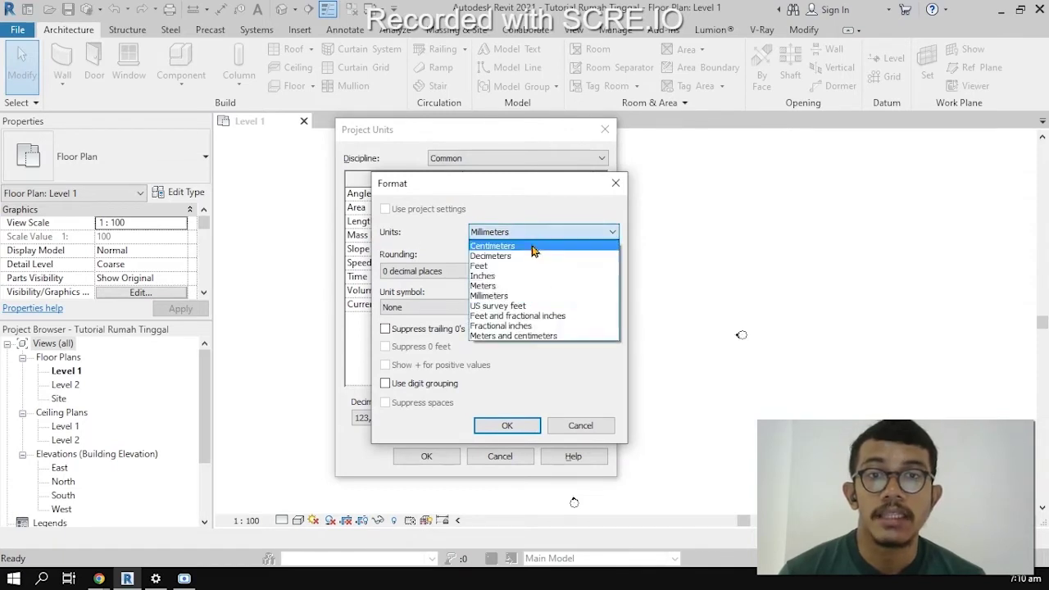
click(507, 283)
click(415, 273)
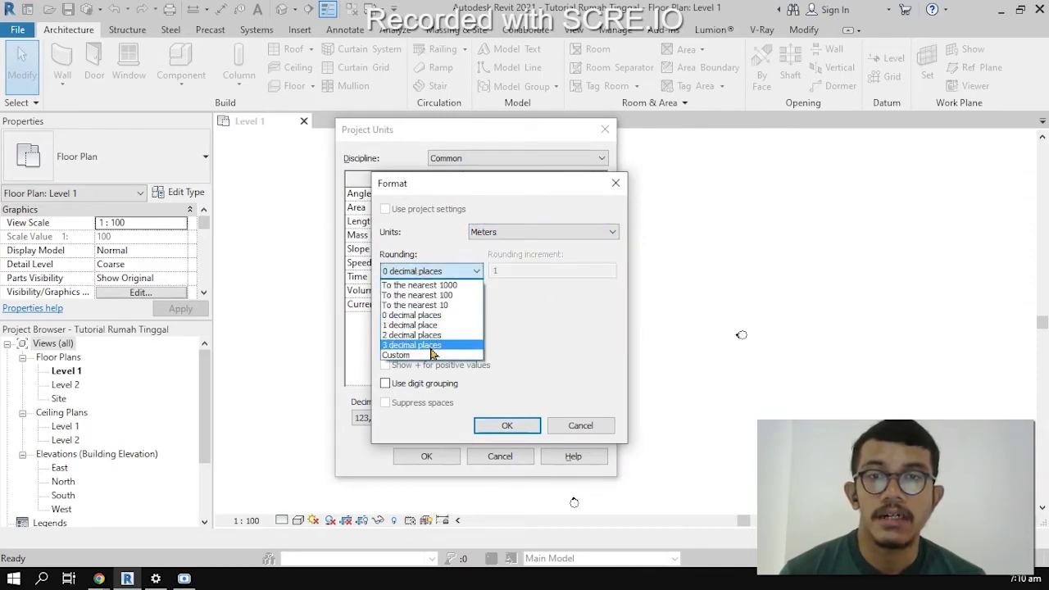
click(435, 339)
click(428, 308)
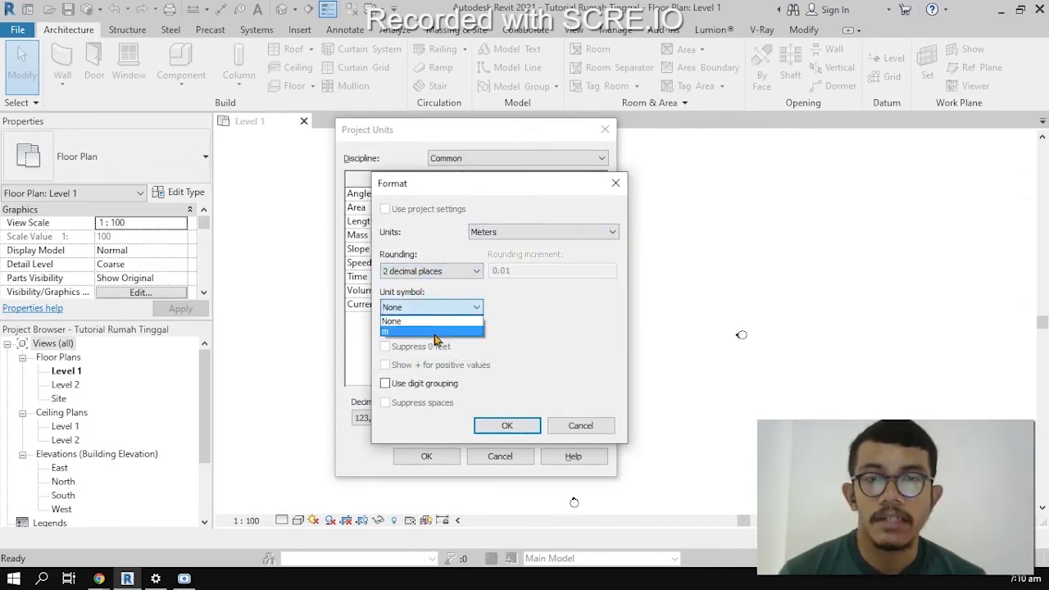
click(439, 321)
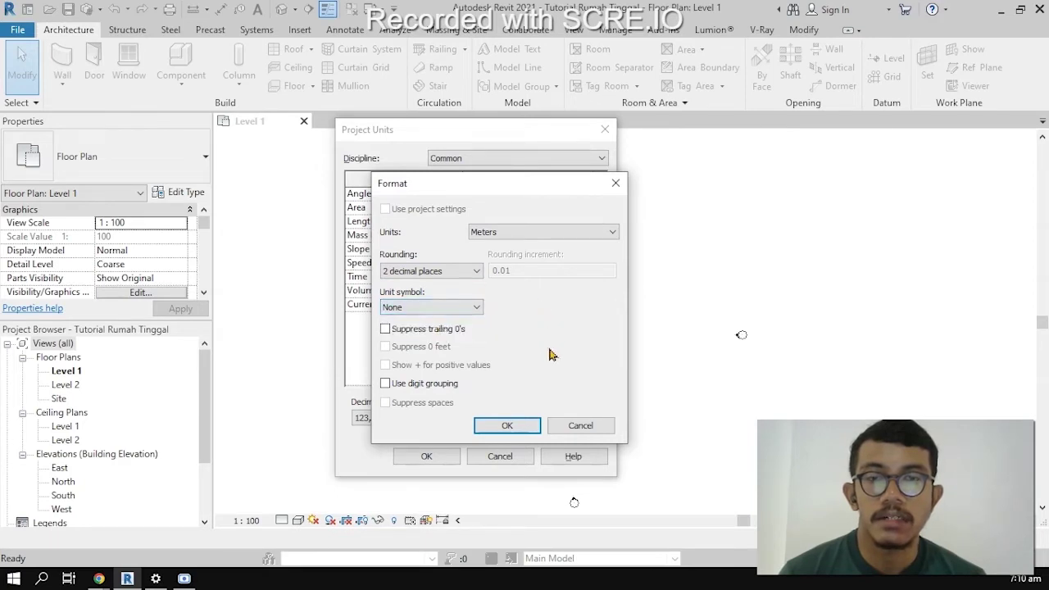
click(525, 430)
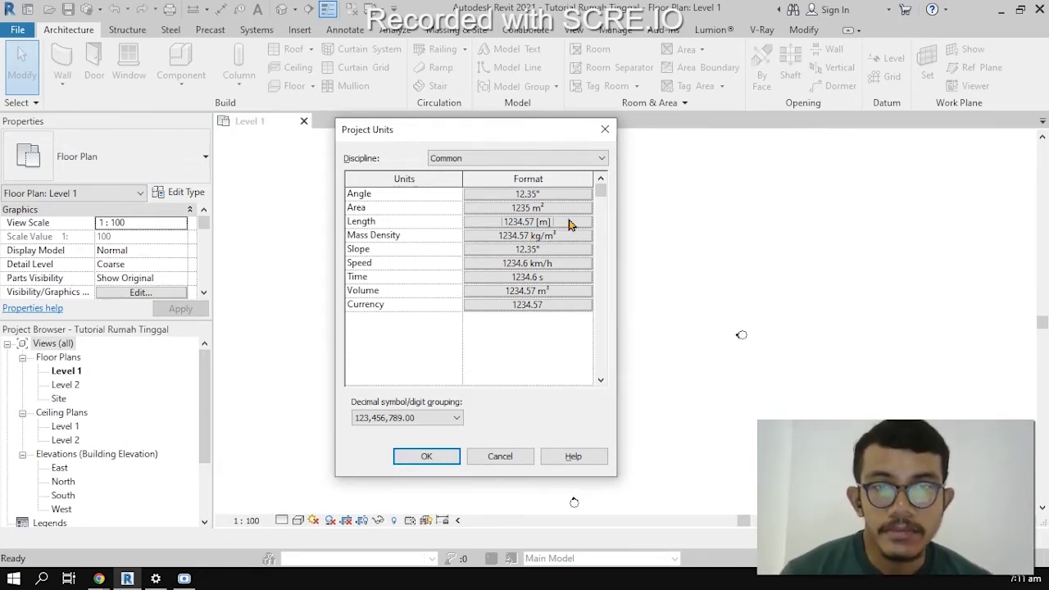
Recheck the Length format, keeping meters as the unit.
click(551, 222)
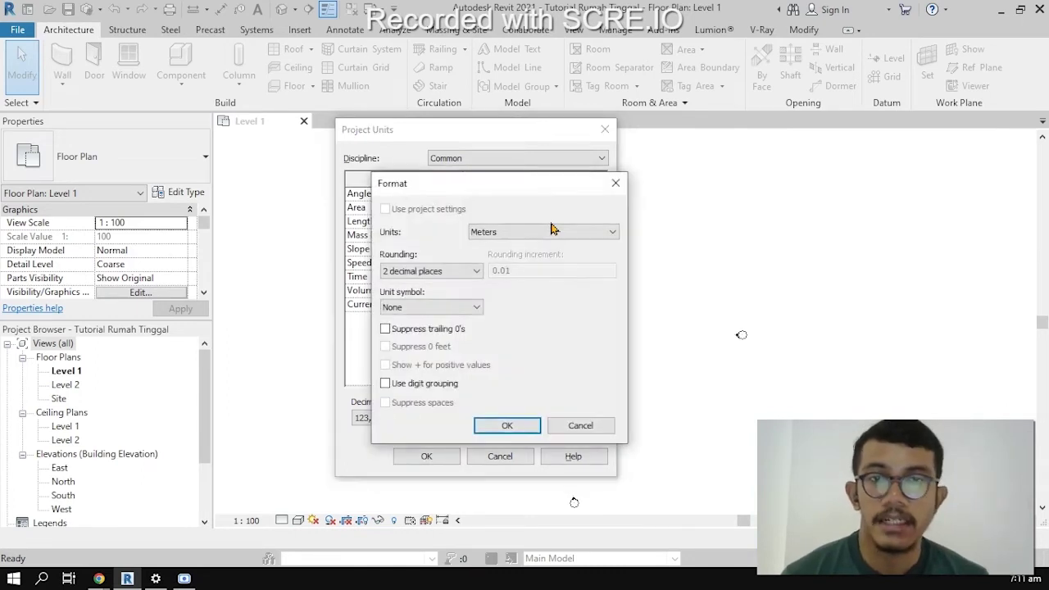
click(558, 234)
click(558, 235)
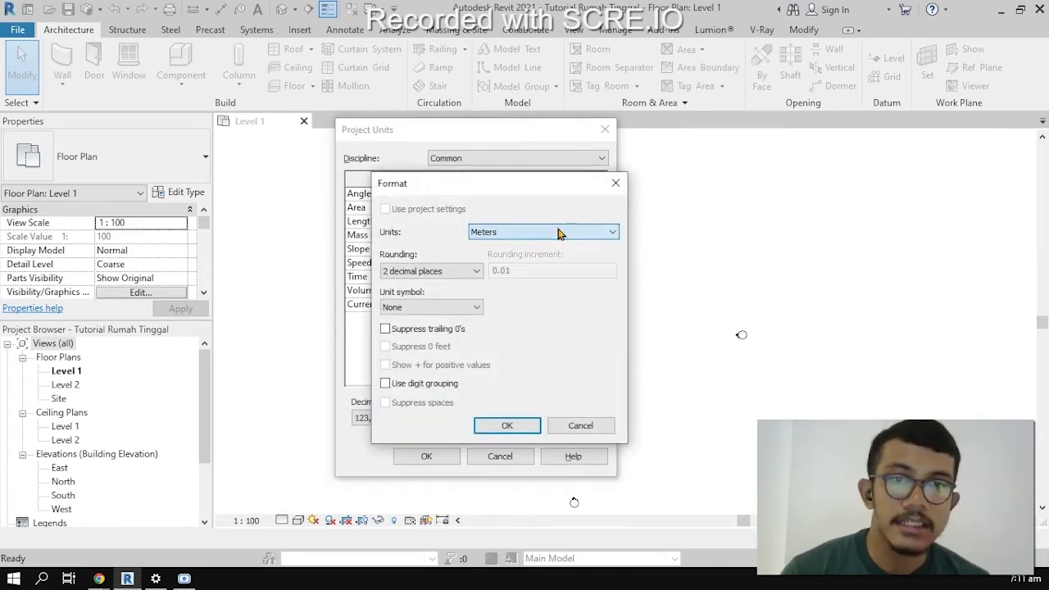
key(Return)
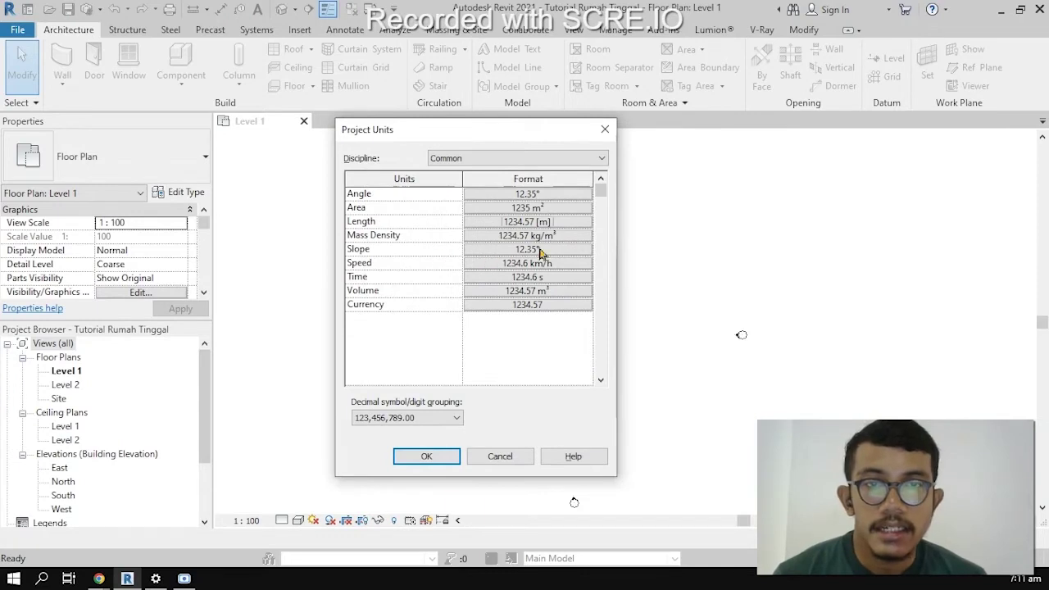
Set the Slope format to Percentage rounded to 0 decimal places.
click(548, 251)
click(549, 233)
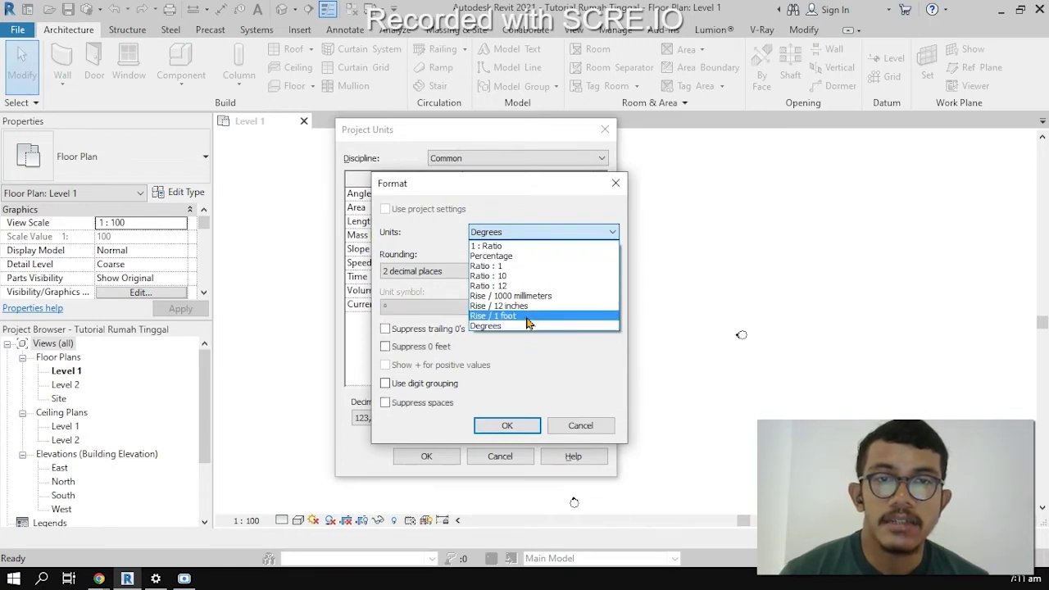
click(521, 256)
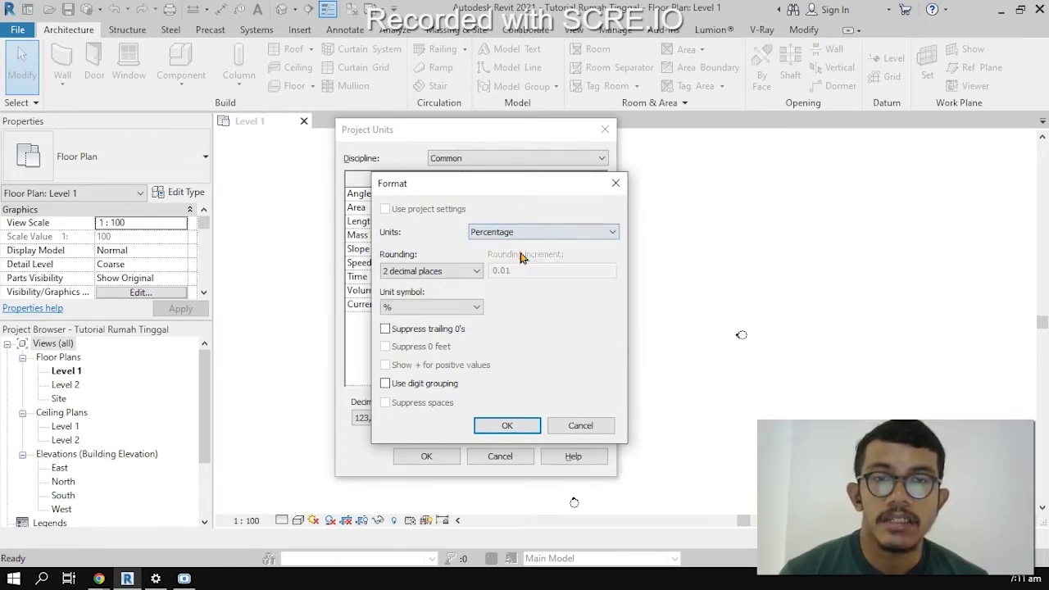
click(470, 271)
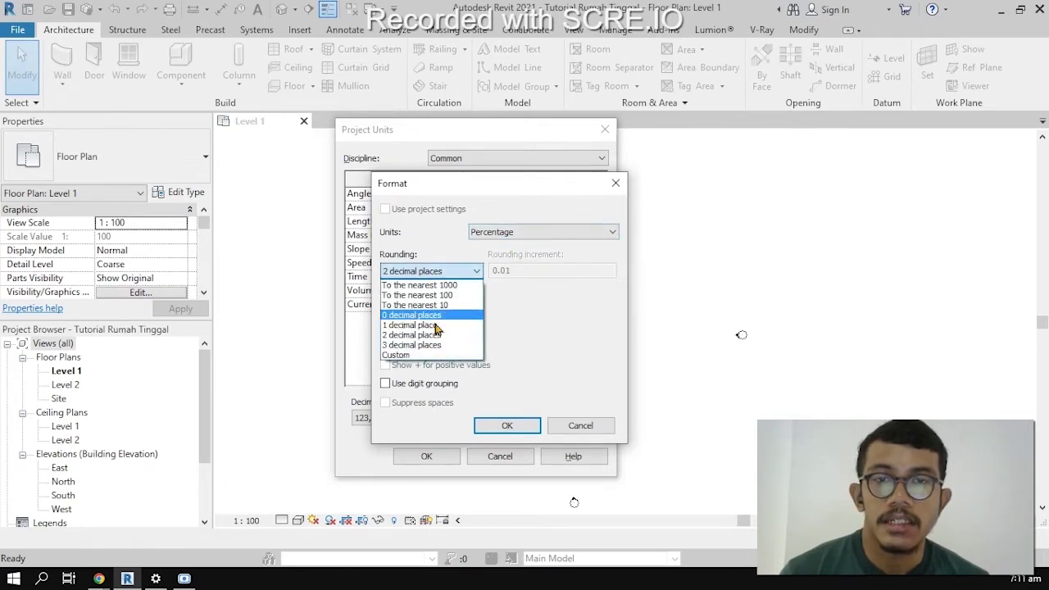
click(438, 316)
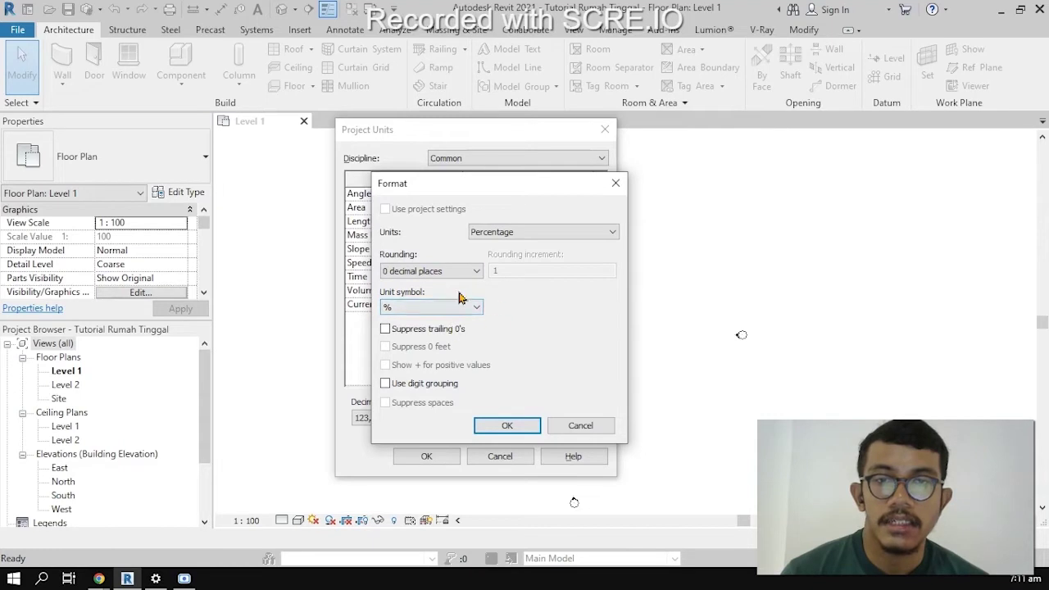
click(521, 434)
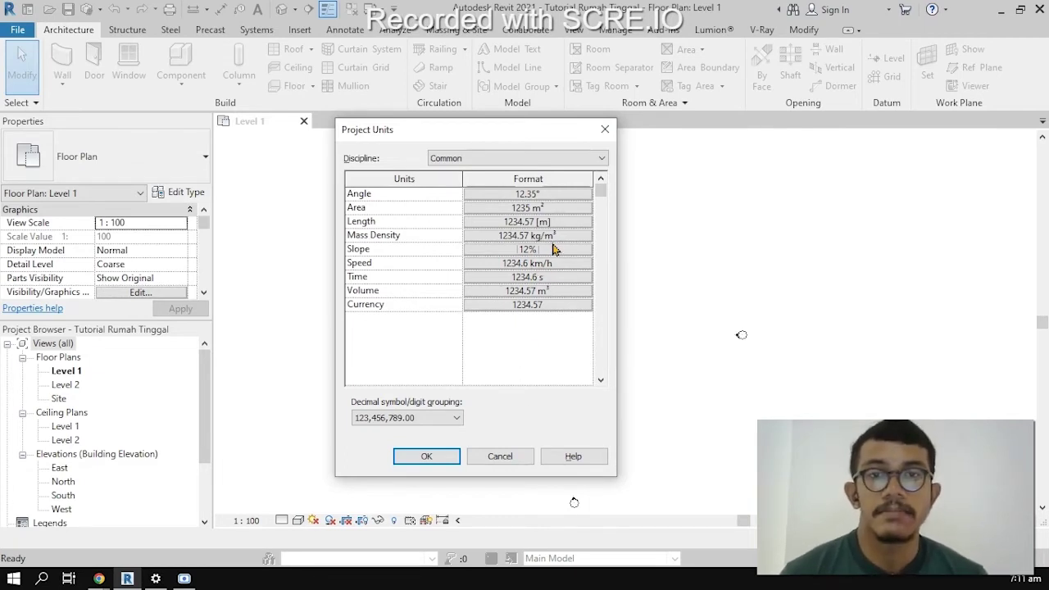
Leave the Currency format unchanged and accept the Project Units settings.
click(525, 308)
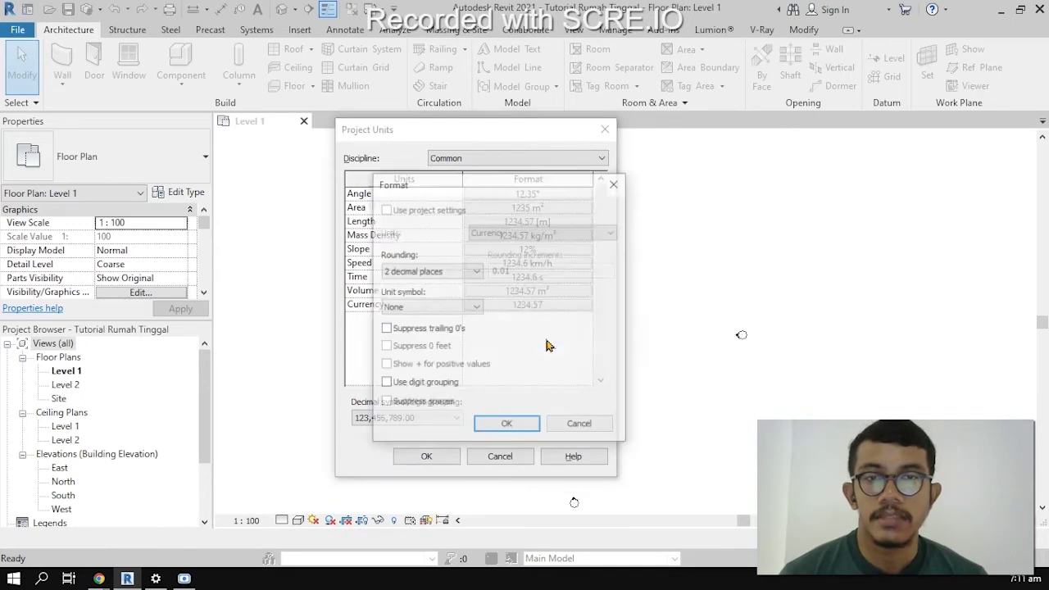
click(580, 425)
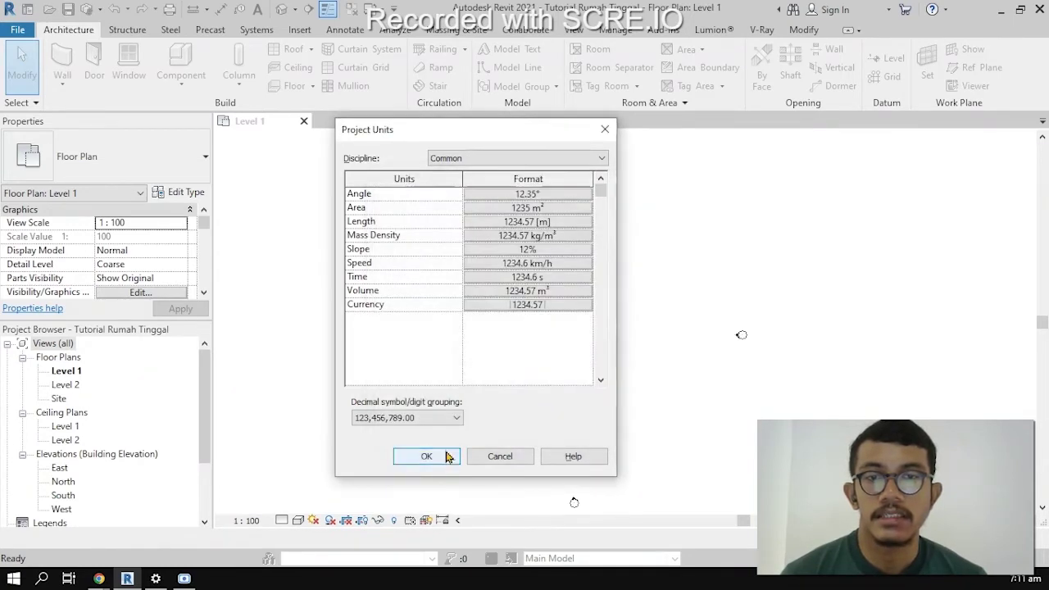
click(444, 456)
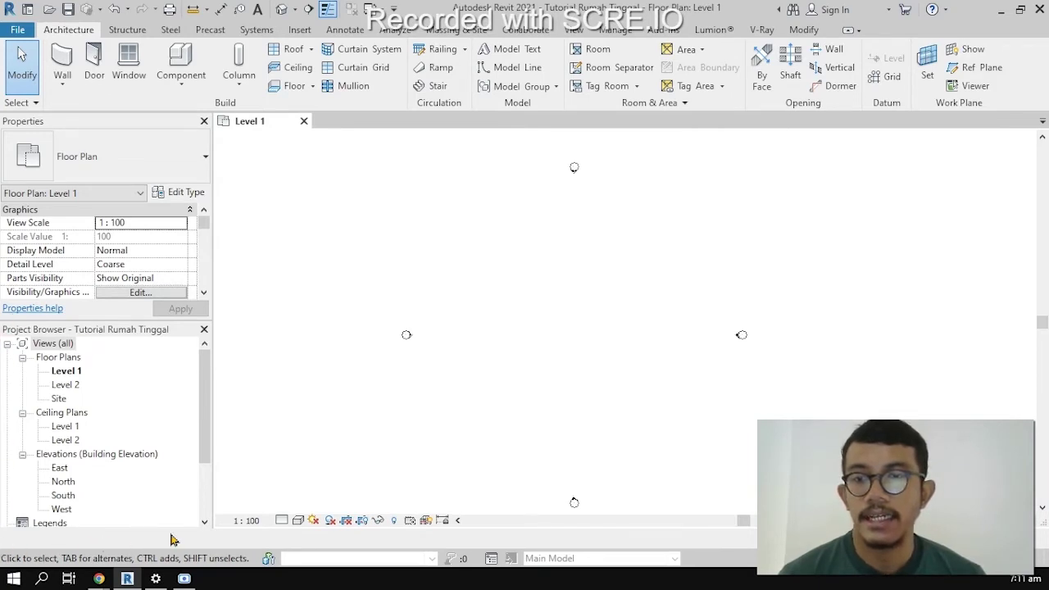
Rename the Level 1 view to 'Lantai 1'.
click(70, 373)
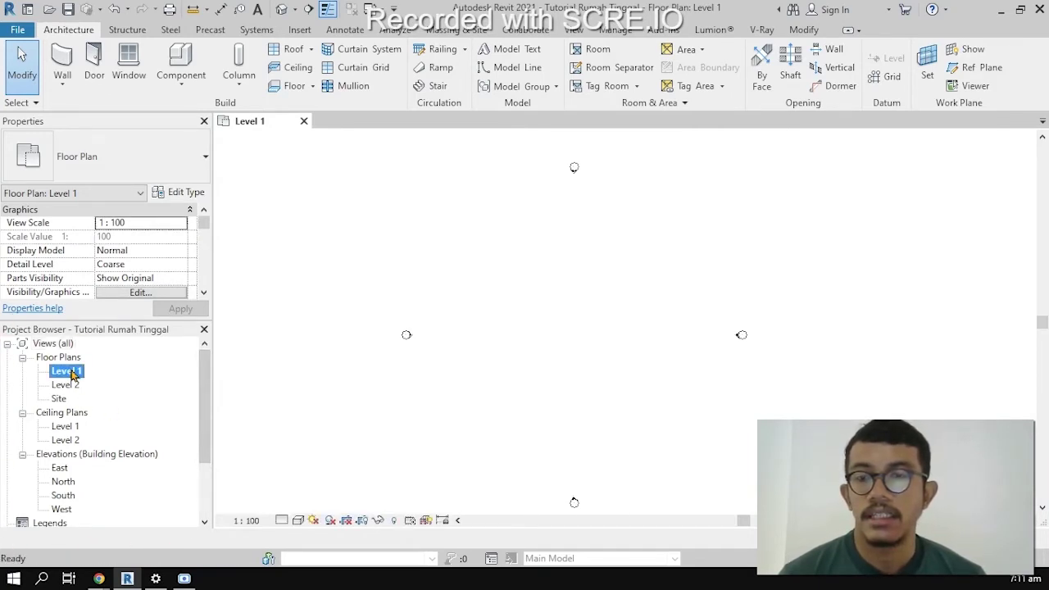
right_click(72, 375)
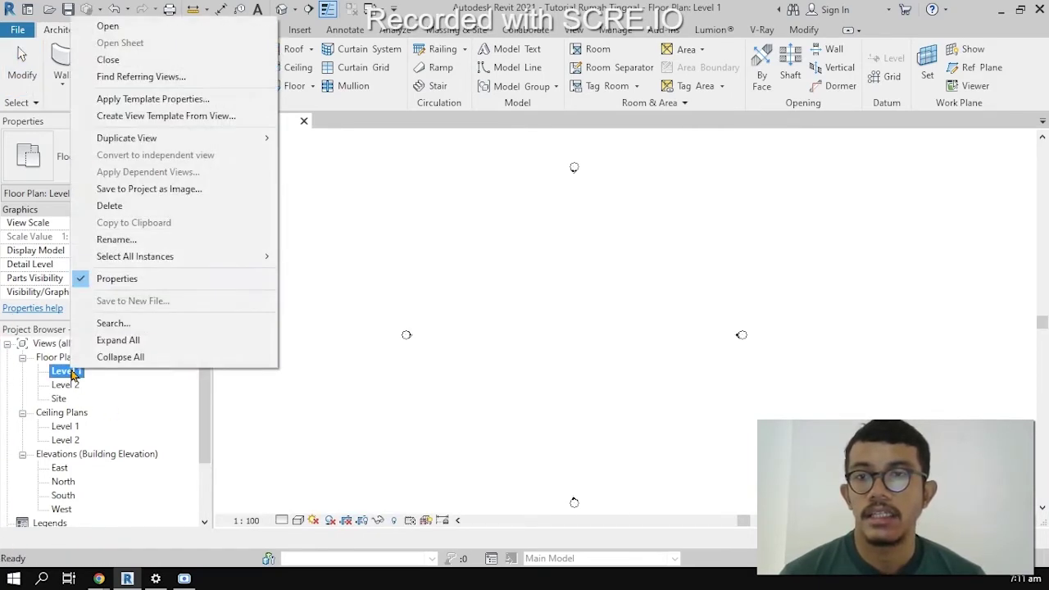
click(153, 245)
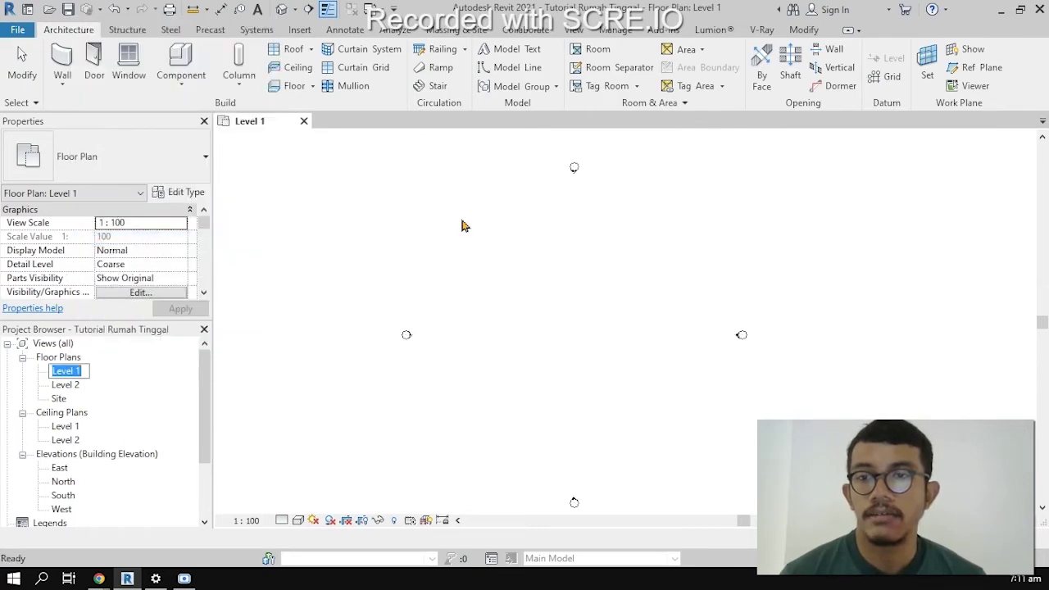
text(Lantai)
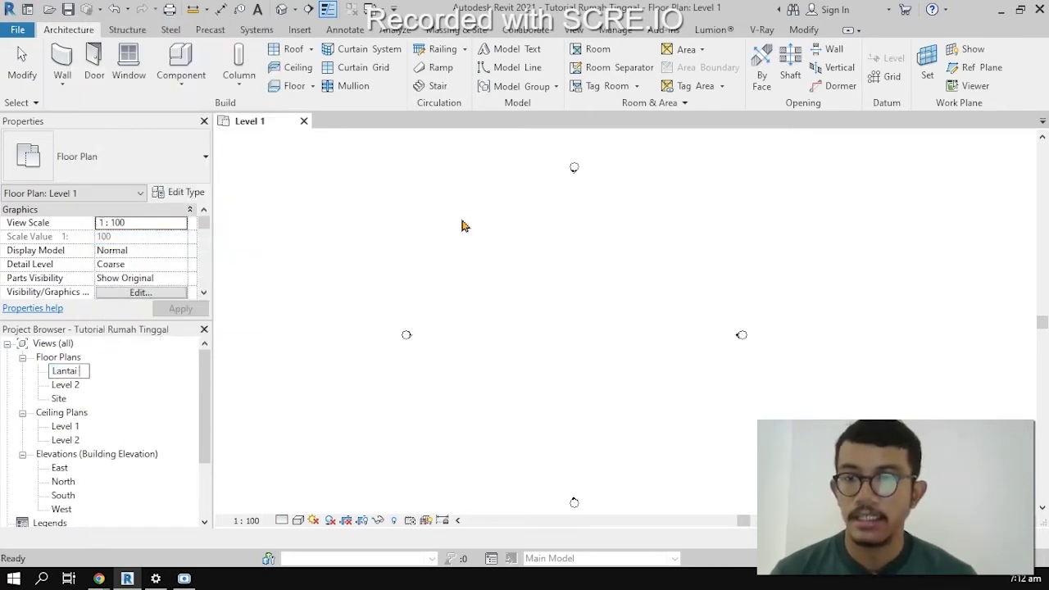
text( 1)
key(Return)
Rename Level 2 to 'Lantai 2' and check both renamed ceiling plans.
right_click(65, 384)
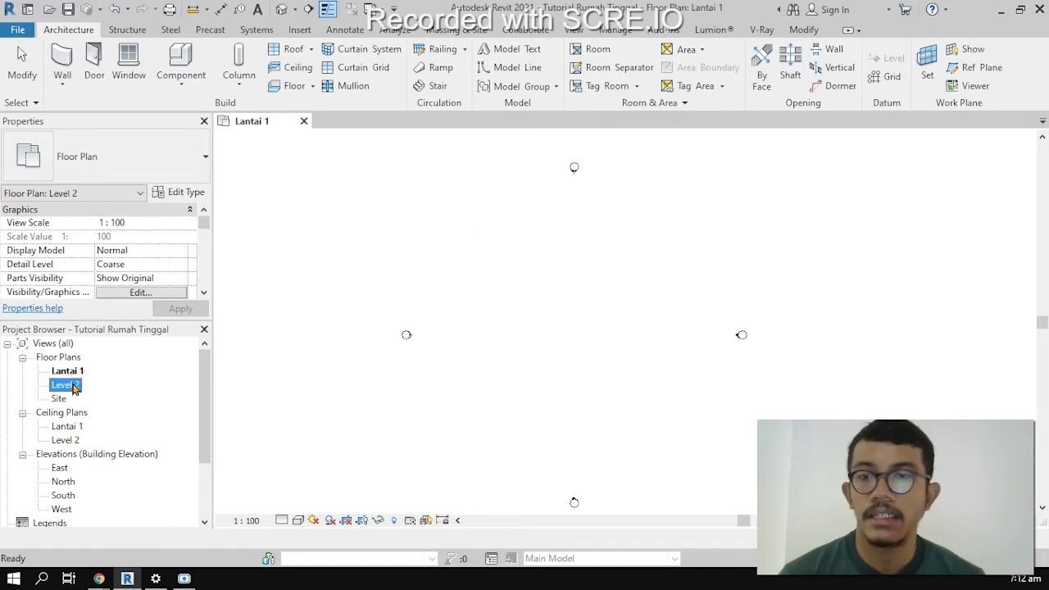
click(154, 253)
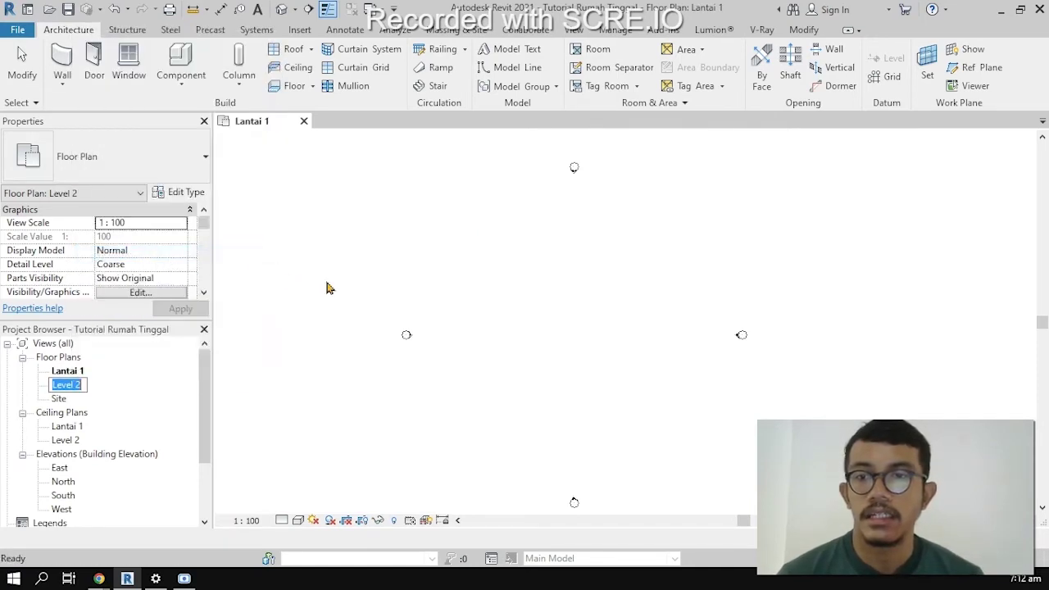
text(Lantai)
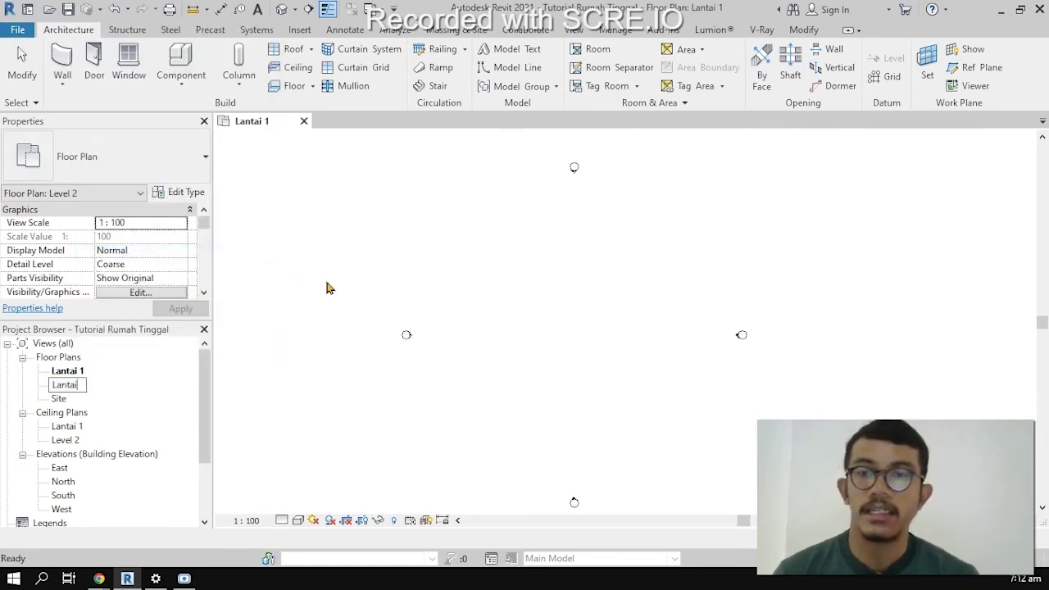
text( 2)
key(Return)
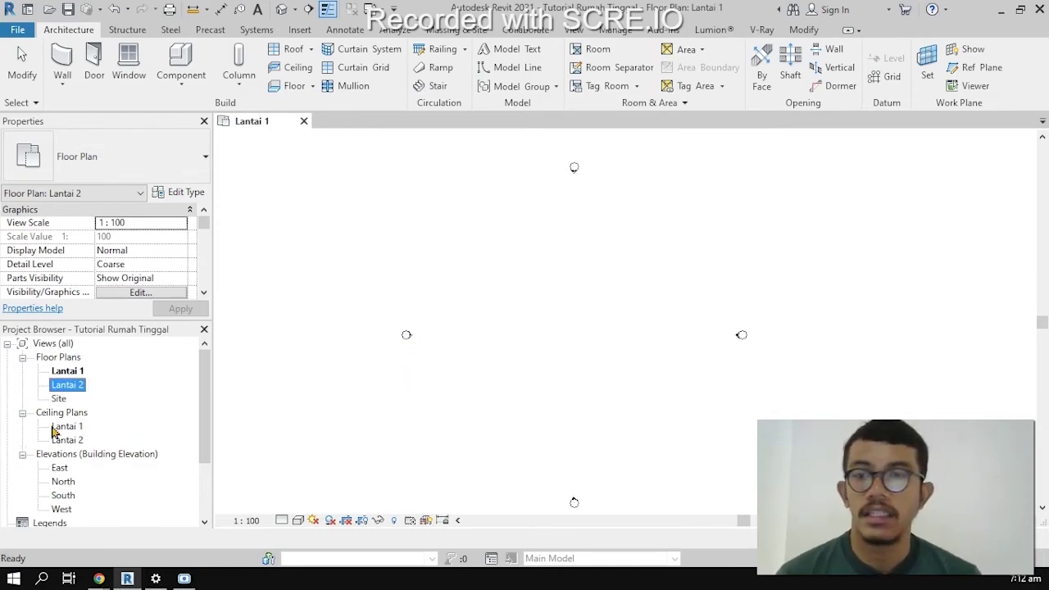
click(71, 428)
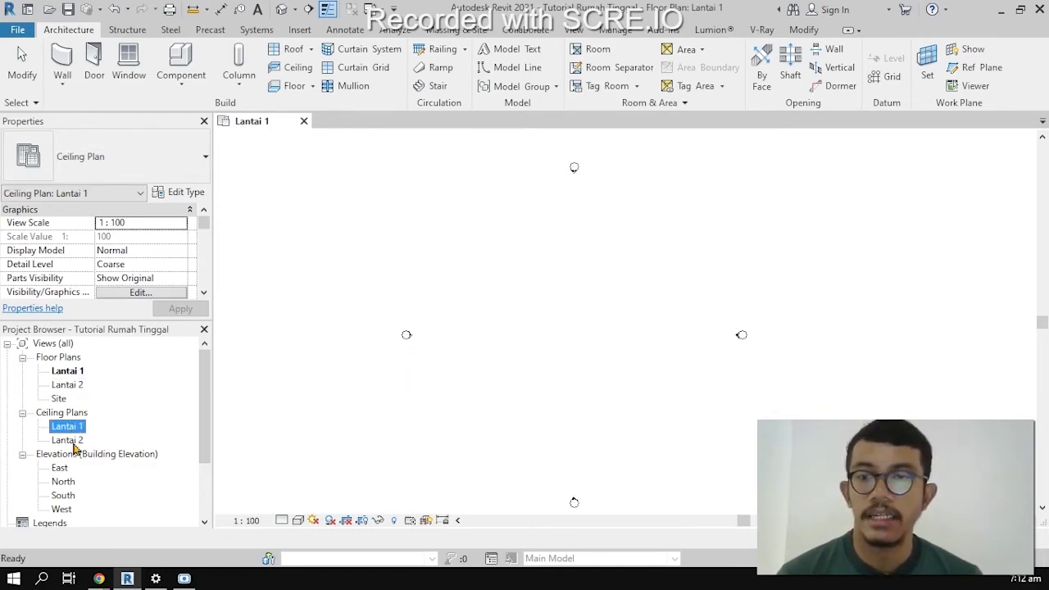
click(72, 441)
click(71, 428)
click(72, 440)
Compare the Lantai 1 and Lantai 2 ceiling plans.
click(71, 430)
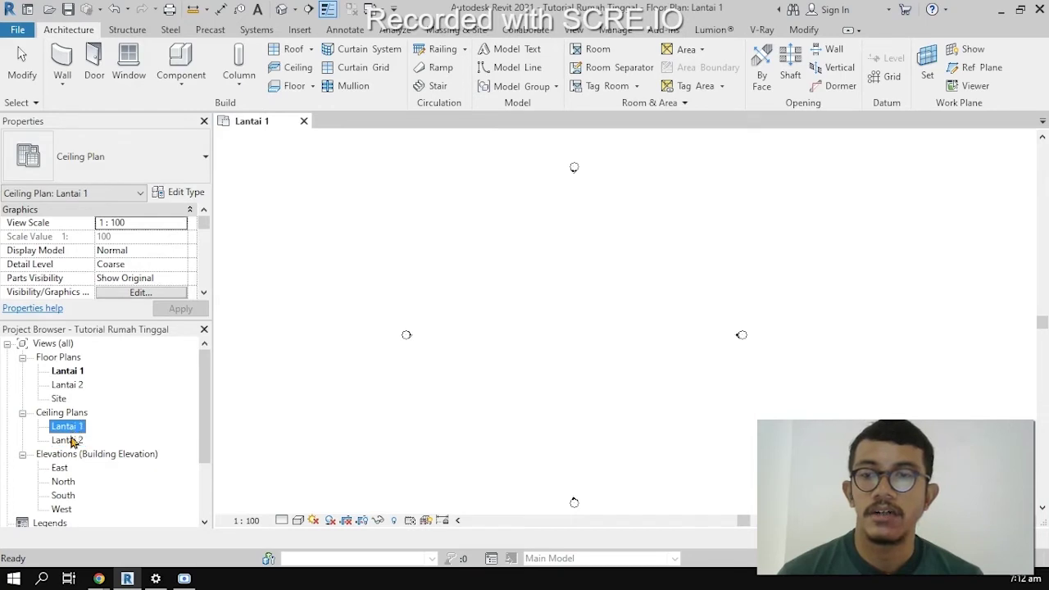
click(73, 441)
click(71, 428)
click(72, 441)
click(70, 428)
click(79, 440)
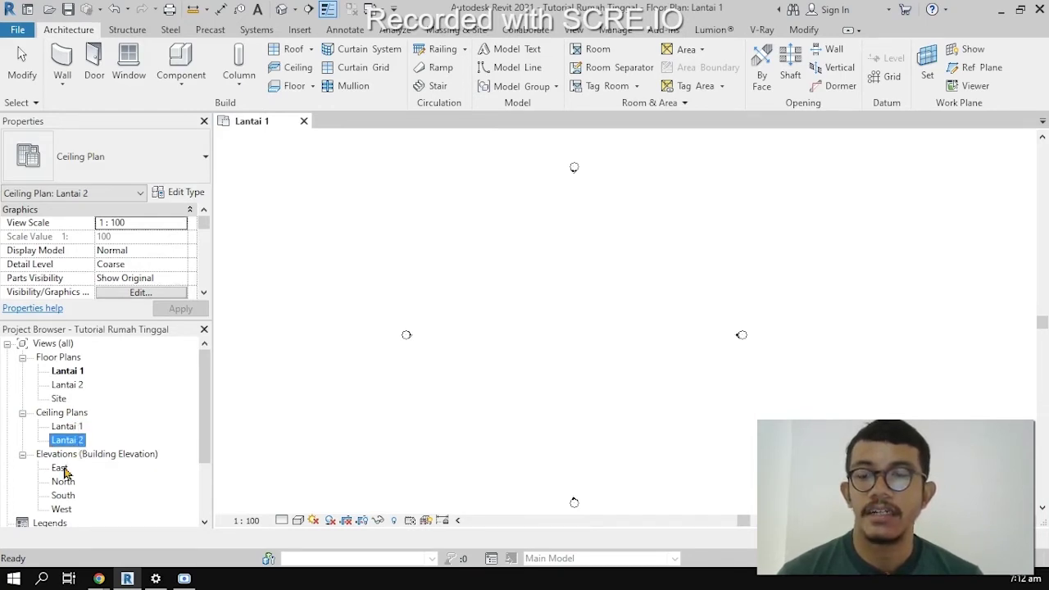
Open the North elevation and select the Lantai 2 level line.
click(64, 470)
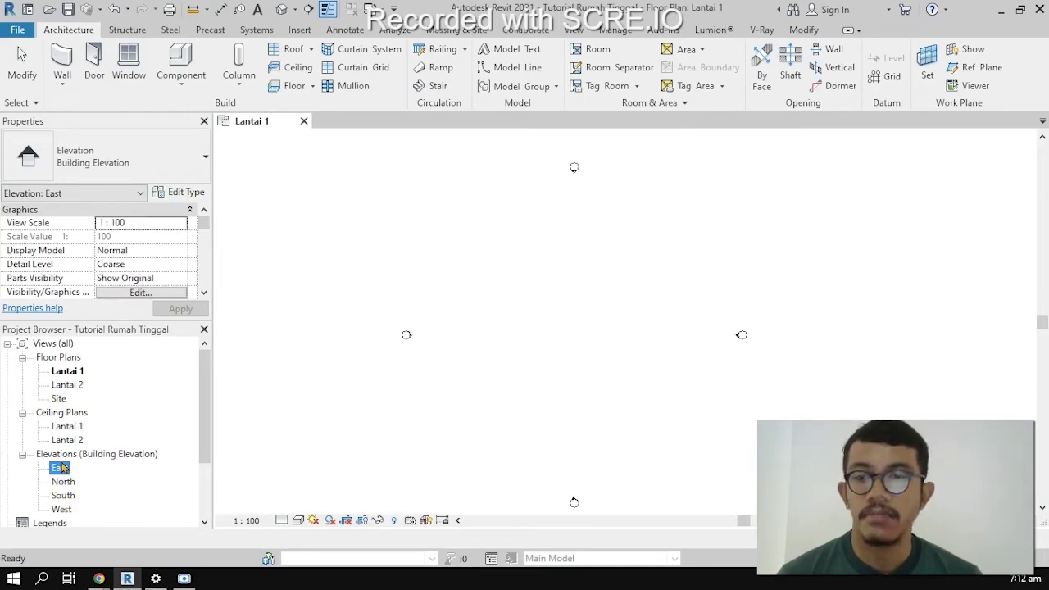
click(65, 483)
double_click(63, 483)
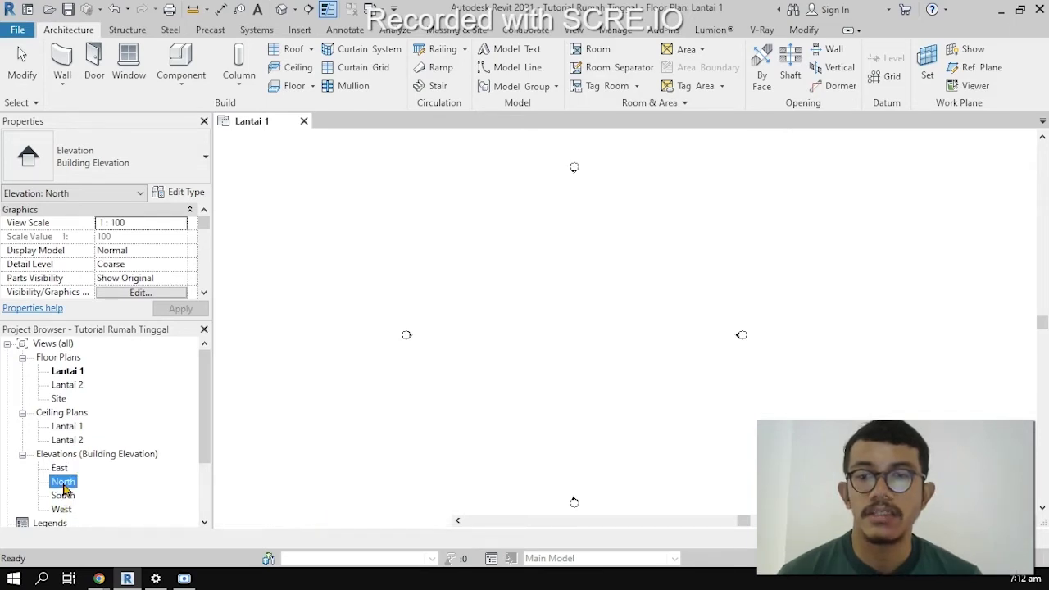
middle_drag(783, 381, 688, 389)
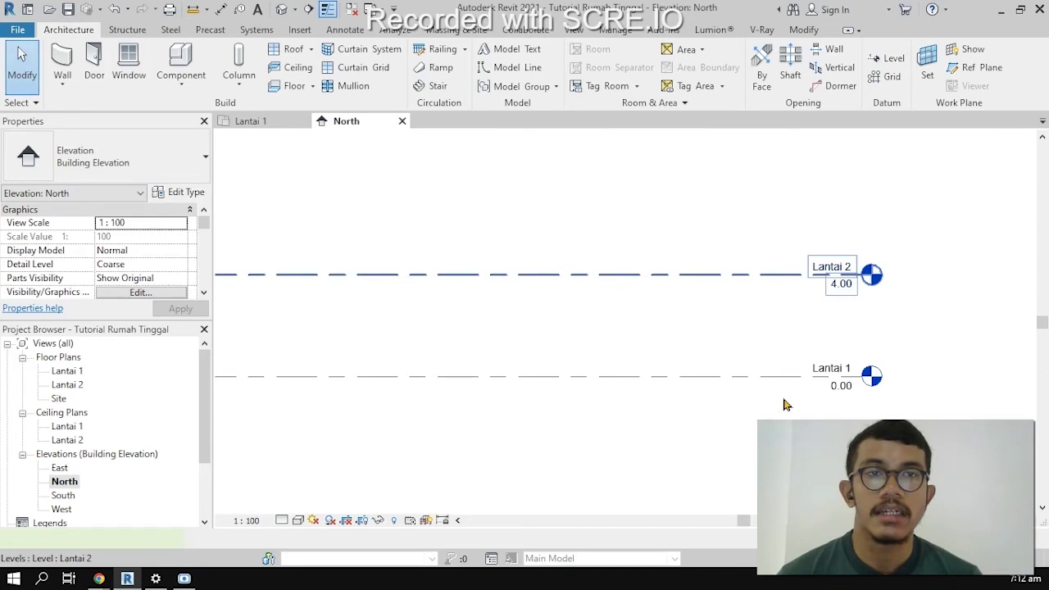
click(762, 283)
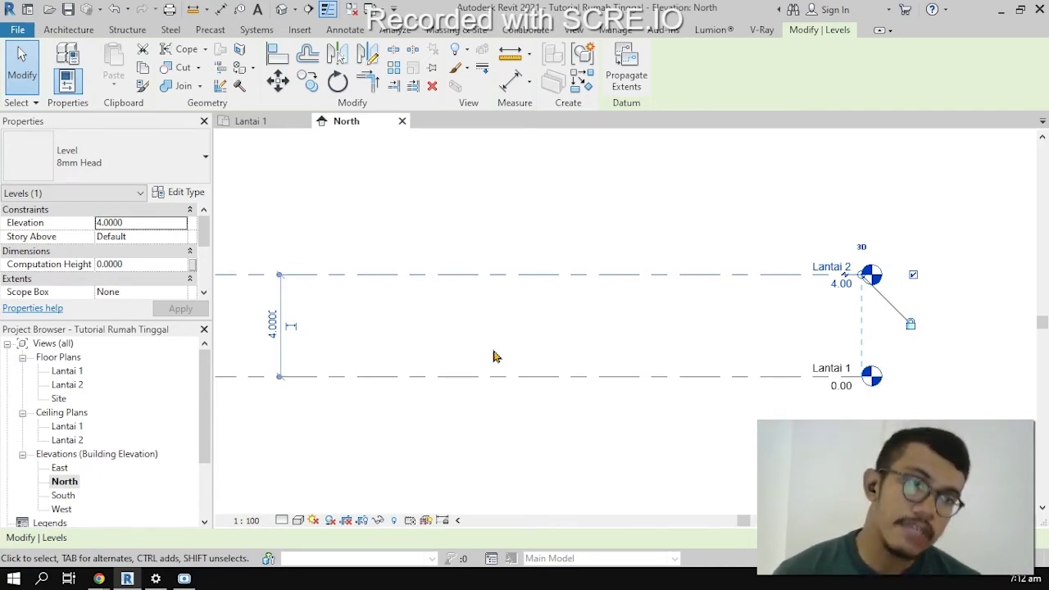
Create a new level Lantai 3 at a 4 m offset above Lantai 2.
right_click(768, 283)
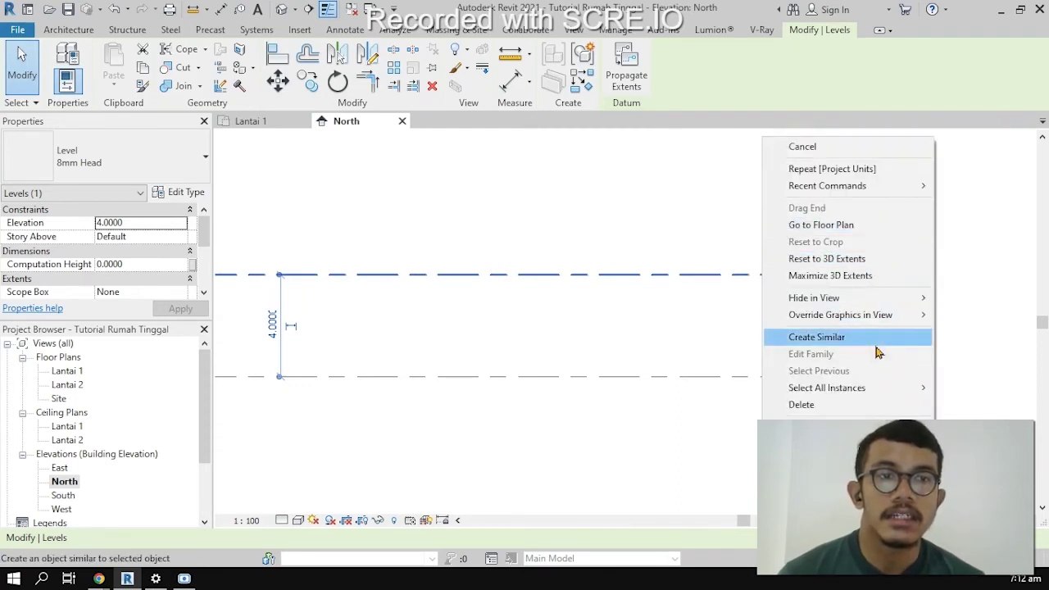
click(819, 336)
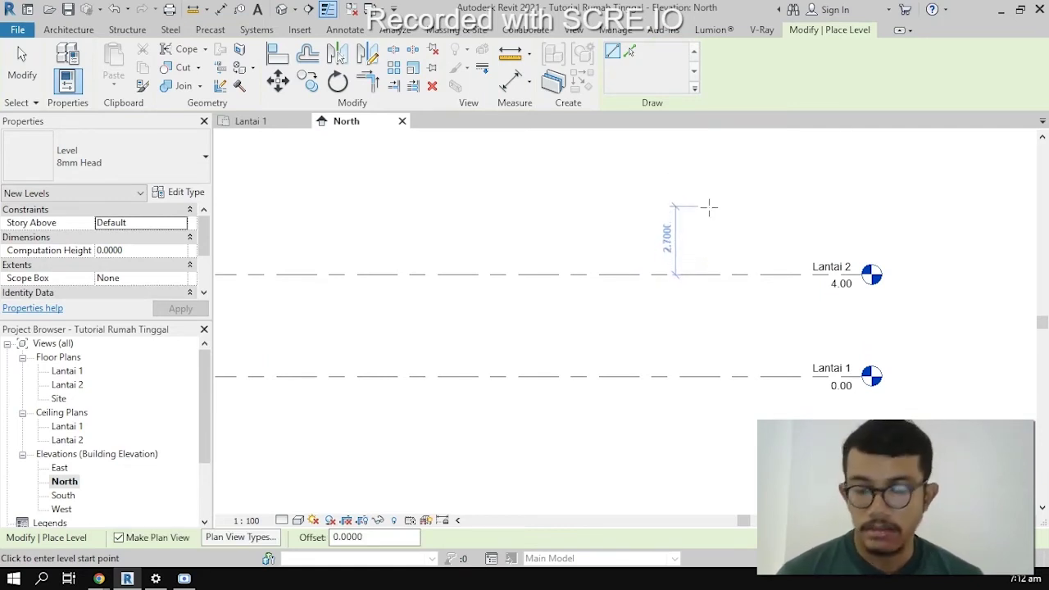
text(4)
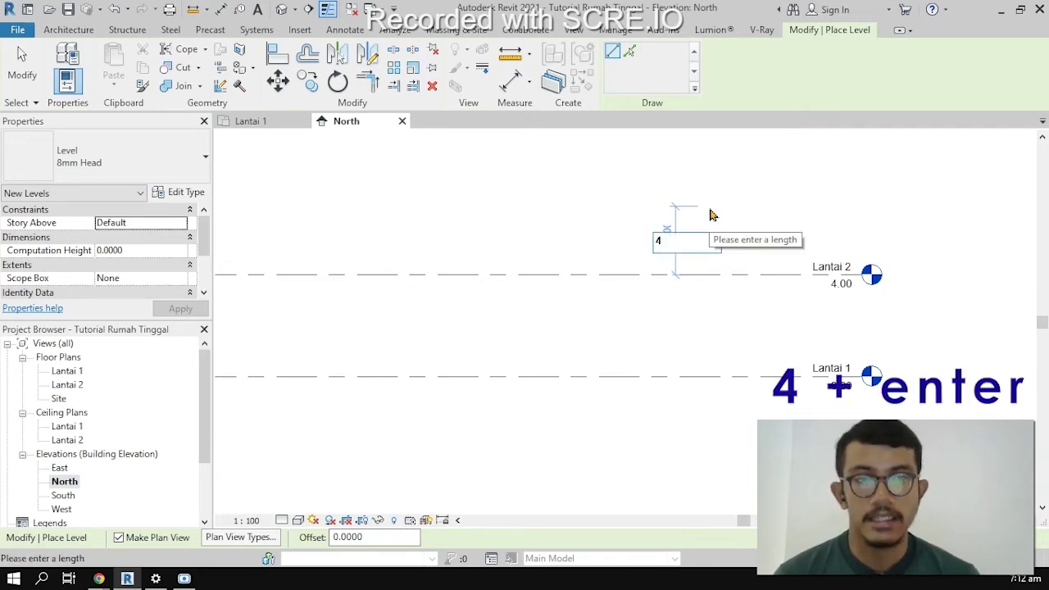
key(Return)
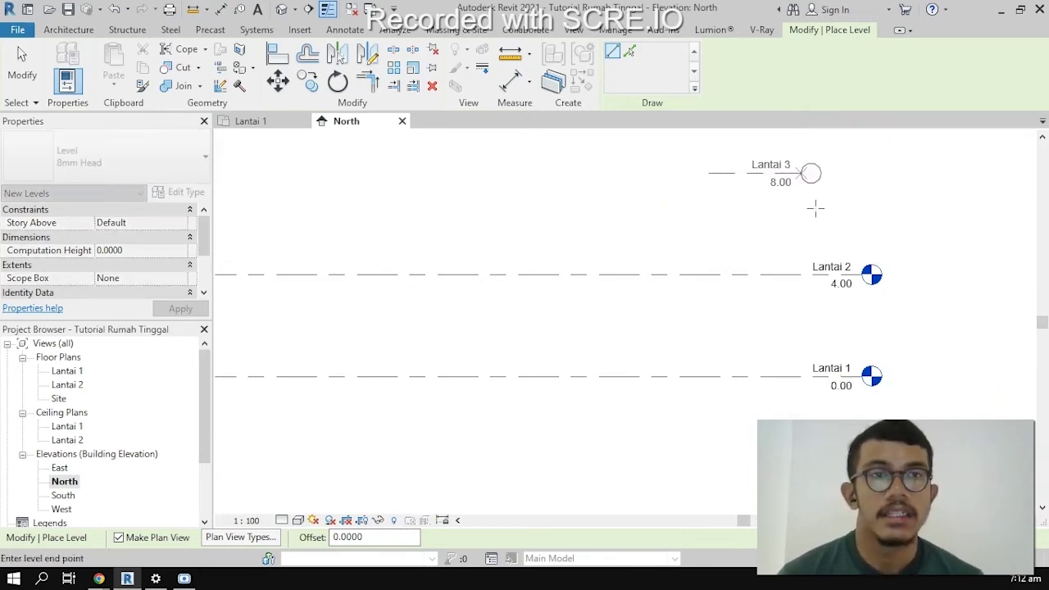
click(858, 205)
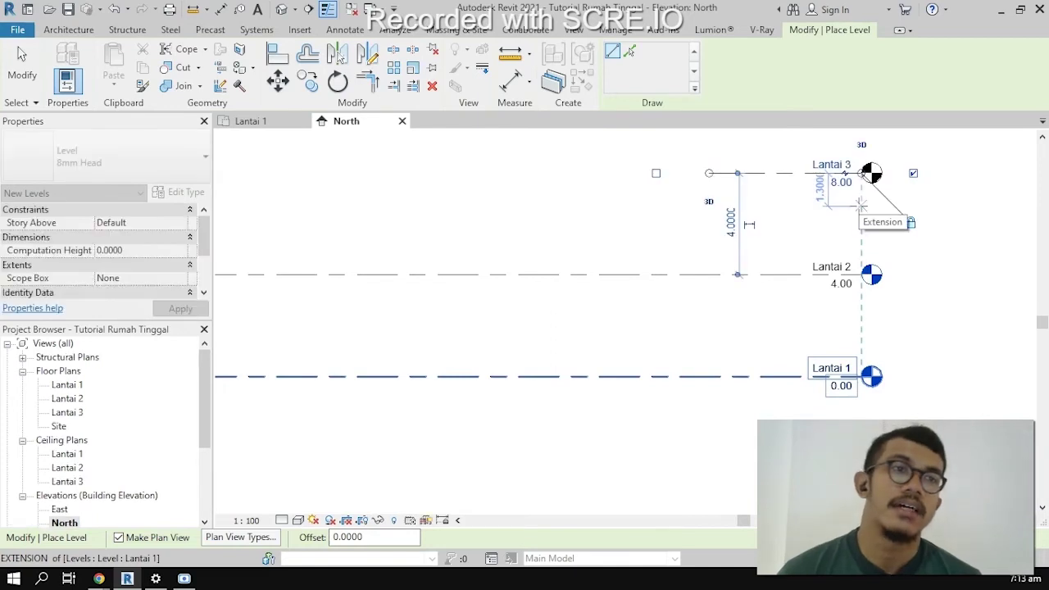
key(Escape)
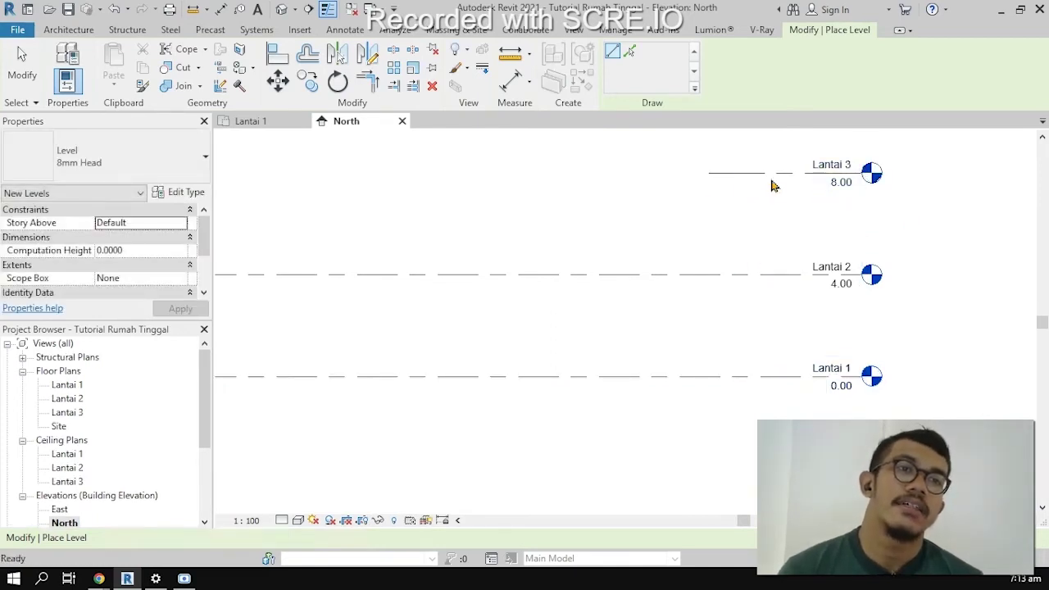
Drag the Lantai 3 level end to line up with the other levels.
middle_drag(740, 253, 929, 286)
scroll(915, 246, down, 3)
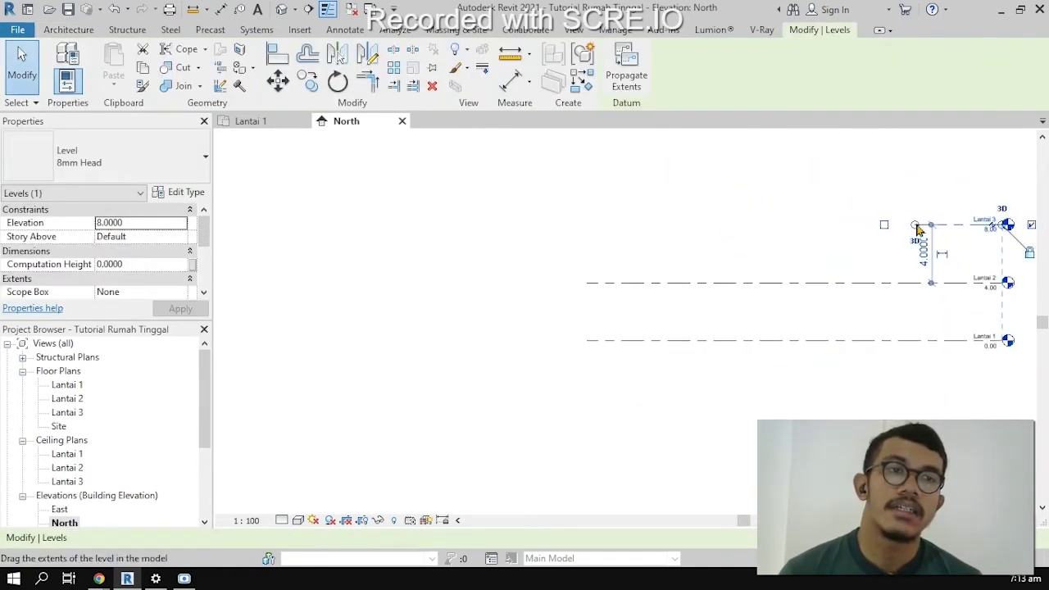
mouse_move(915, 225)
mouse_down()
mouse_move(584, 223)
mouse_move(890, 346)
mouse_up()
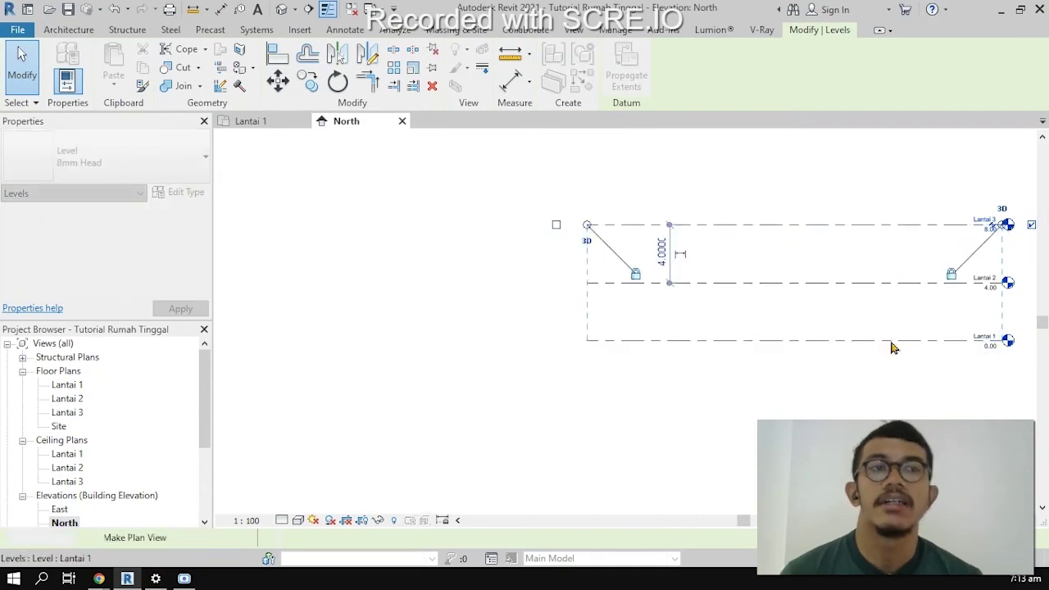
key(Escape)
middle_drag(890, 346, 745, 340)
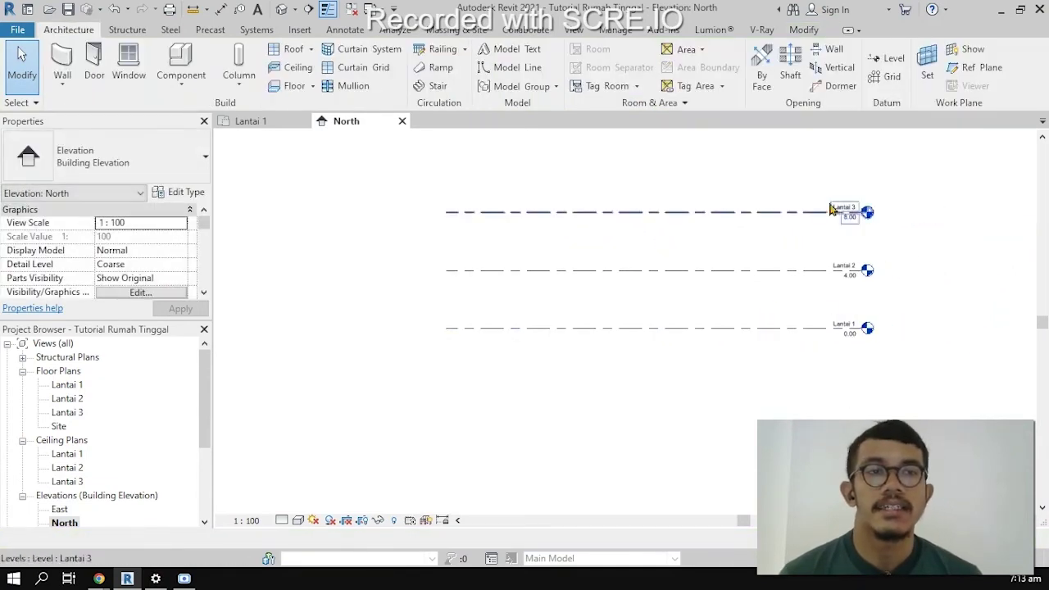
Expand Structural Plans in the Project Browser to show its views.
scroll(869, 215, up, 2)
scroll(873, 223, up, 3)
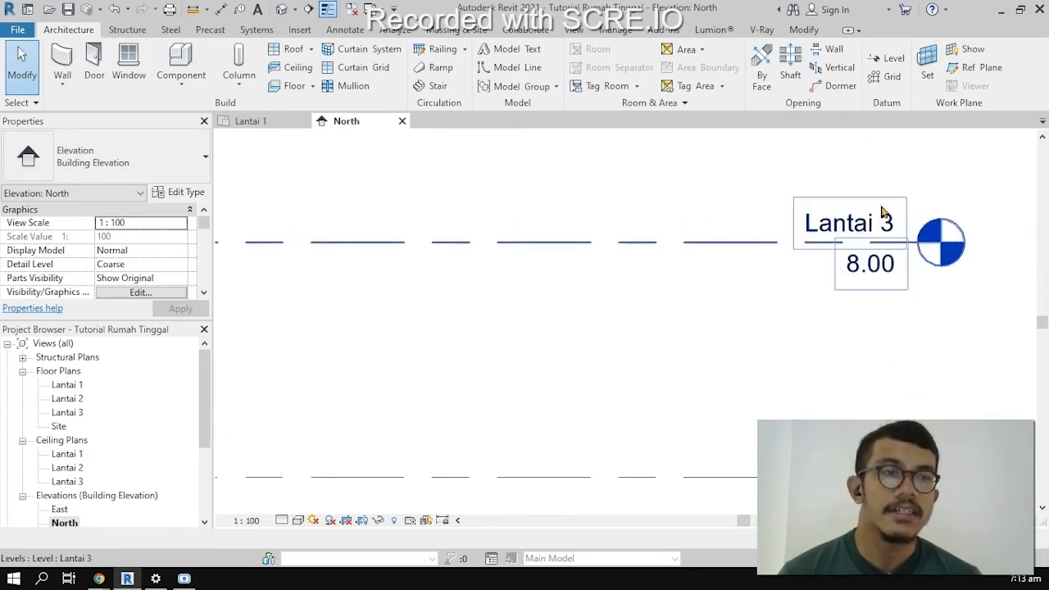
scroll(821, 304, down, 2)
scroll(683, 325, down, 3)
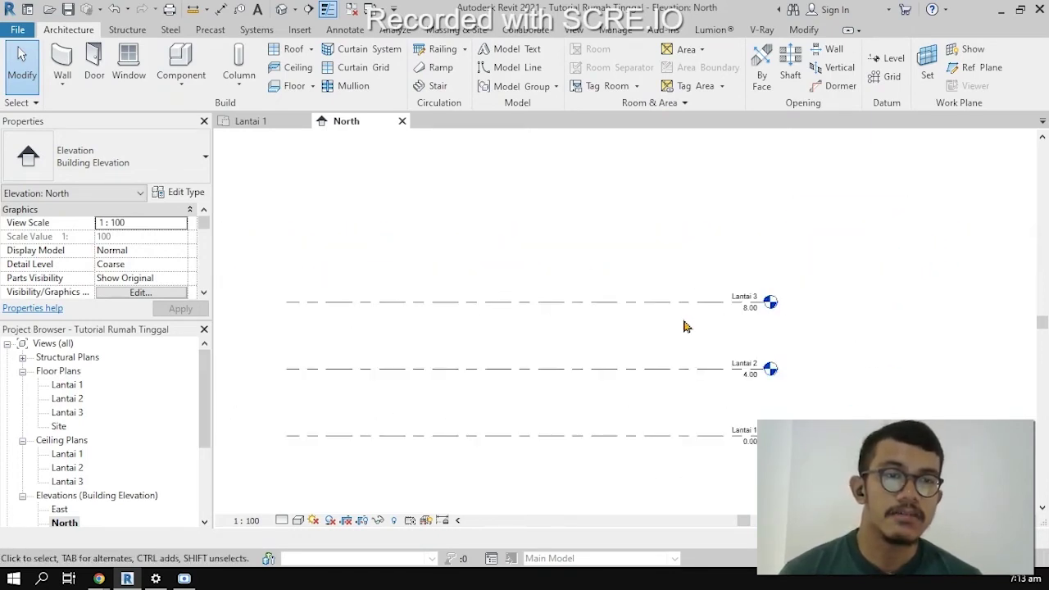
scroll(669, 391, down, 1)
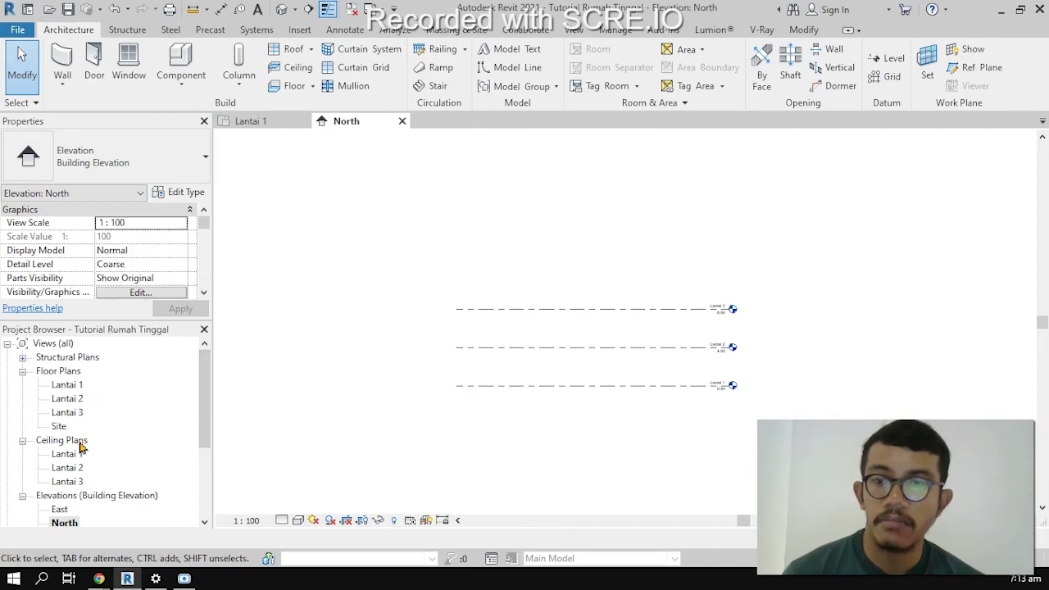
scroll(74, 489, down, 1)
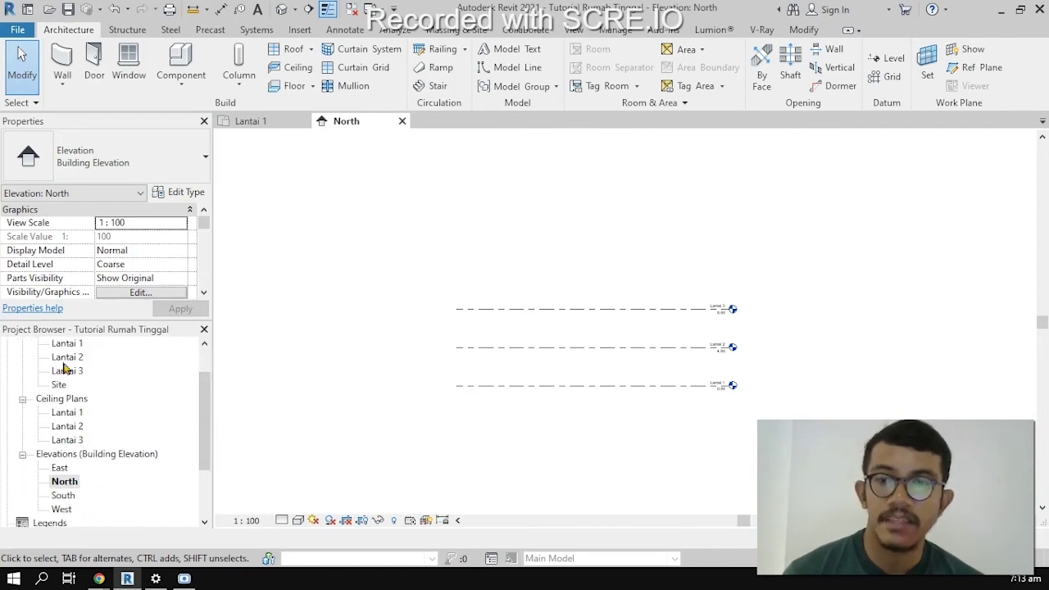
scroll(65, 369, up, 1)
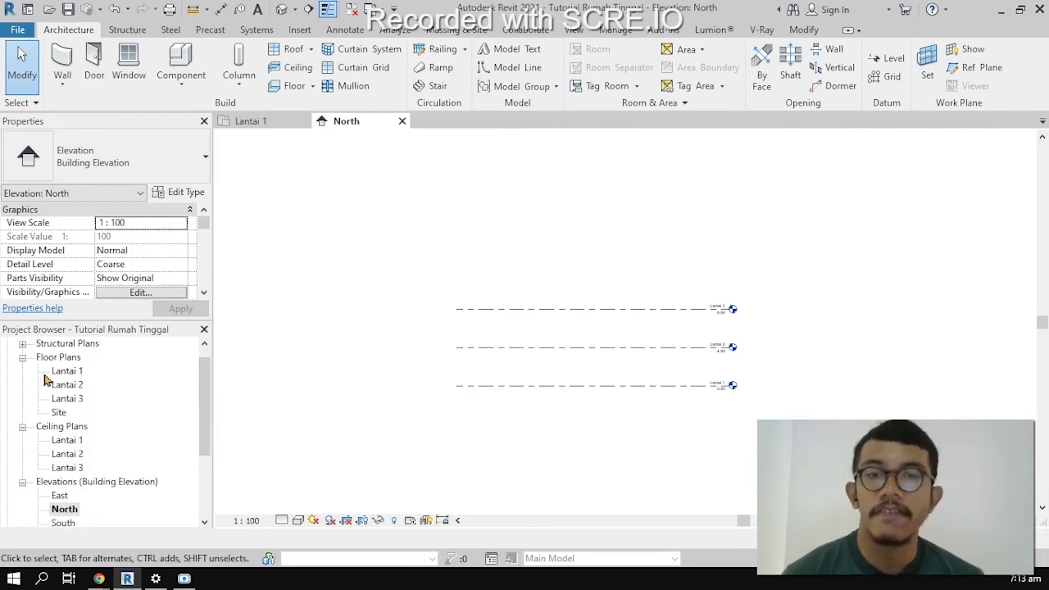
click(22, 343)
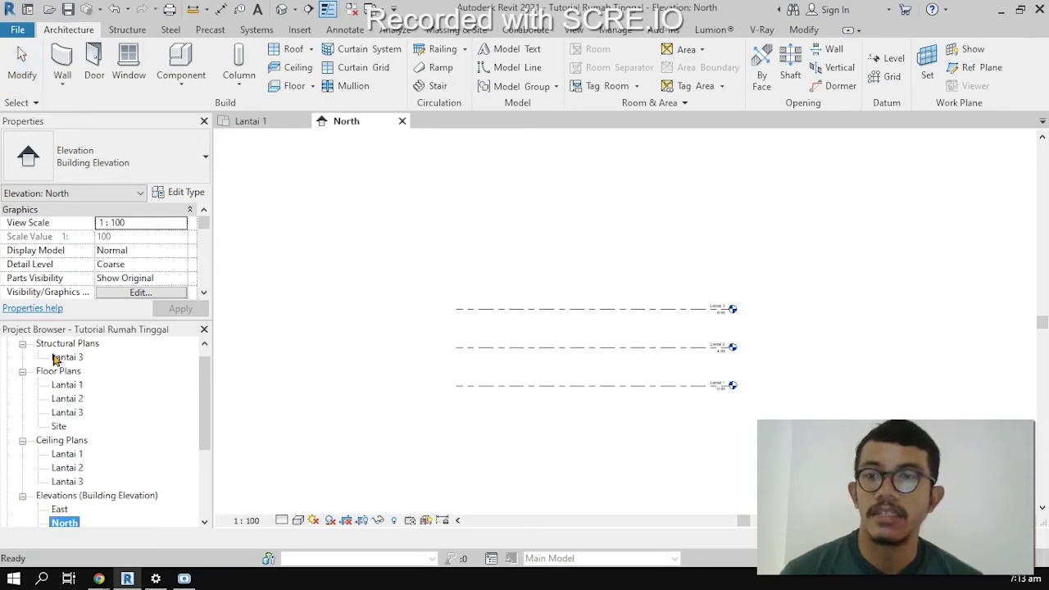
scroll(80, 385, up, 1)
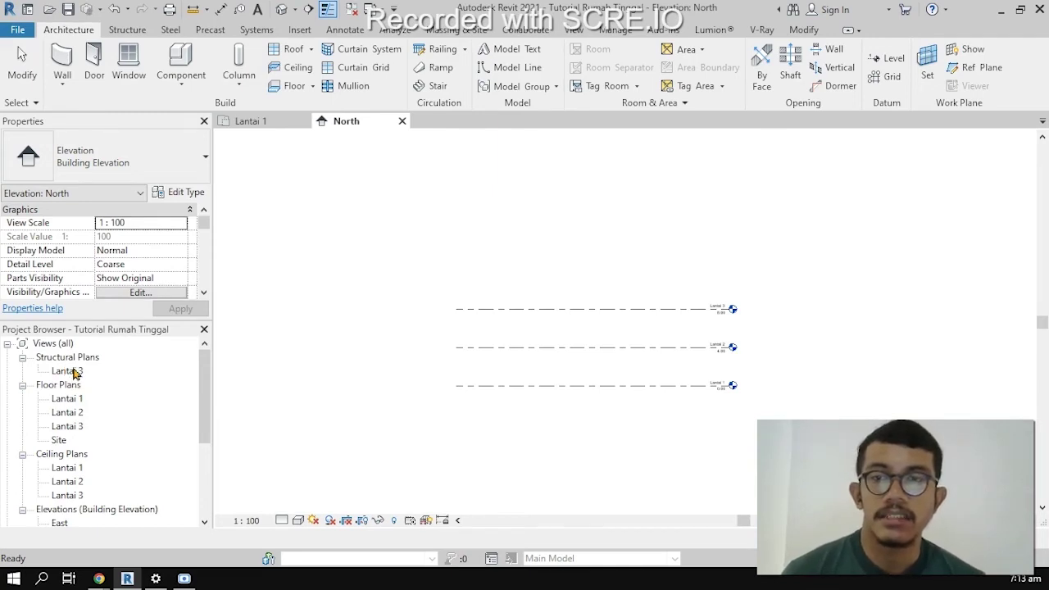
Delete the Lantai 3 level and its views, confirming the warning.
click(626, 311)
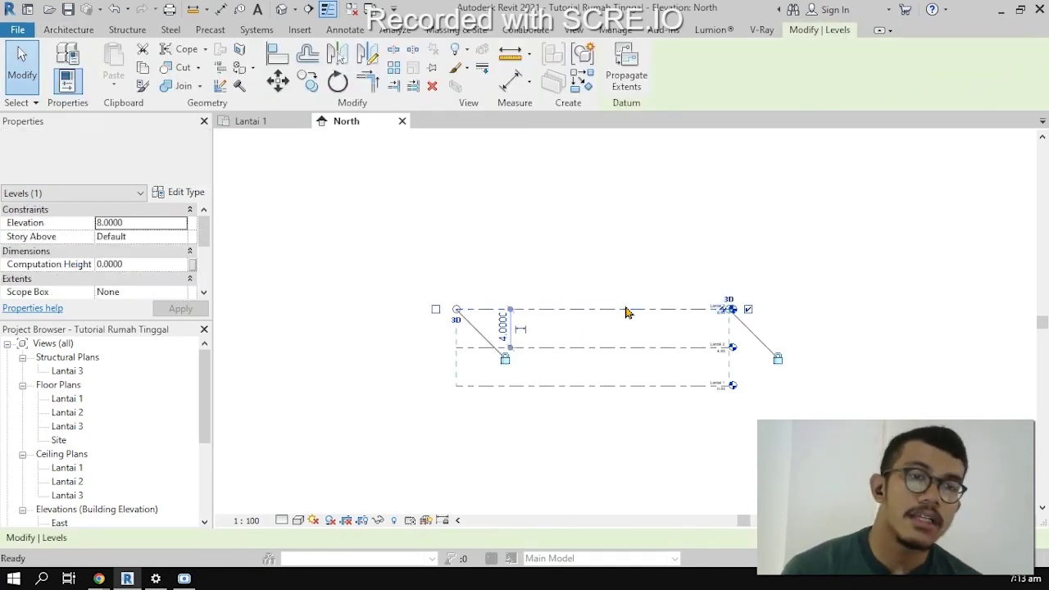
key(Delete)
click(588, 344)
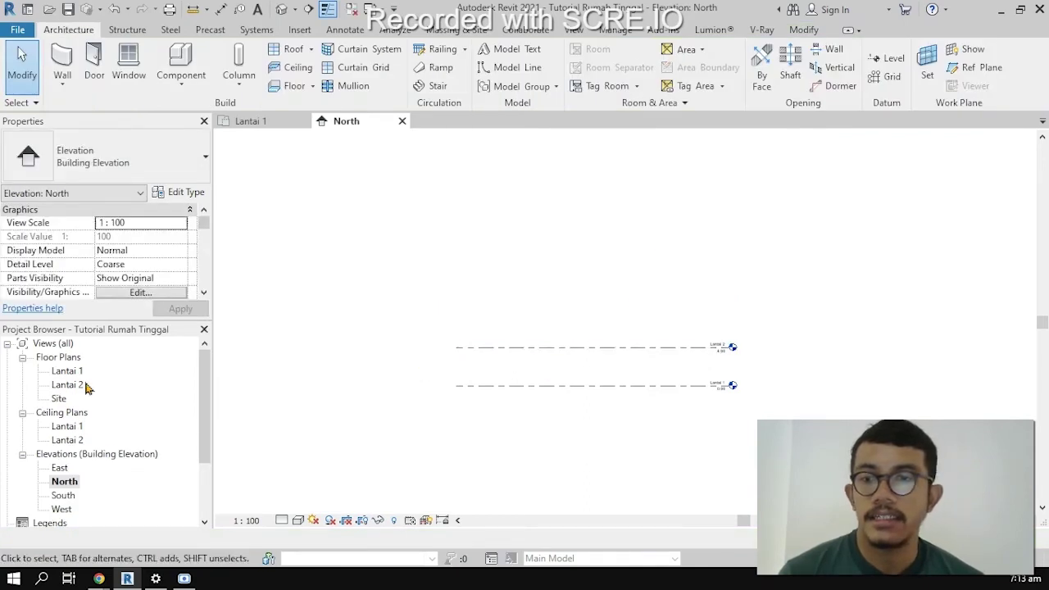
scroll(88, 388, down, 2)
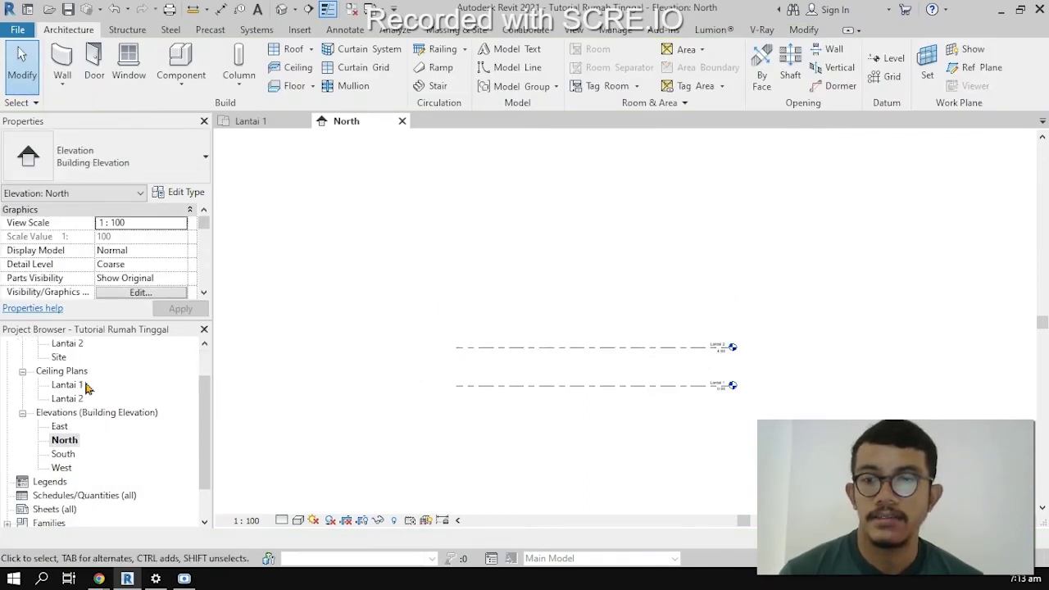
Rename the North elevation to 'Tampak Belakang'.
click(63, 441)
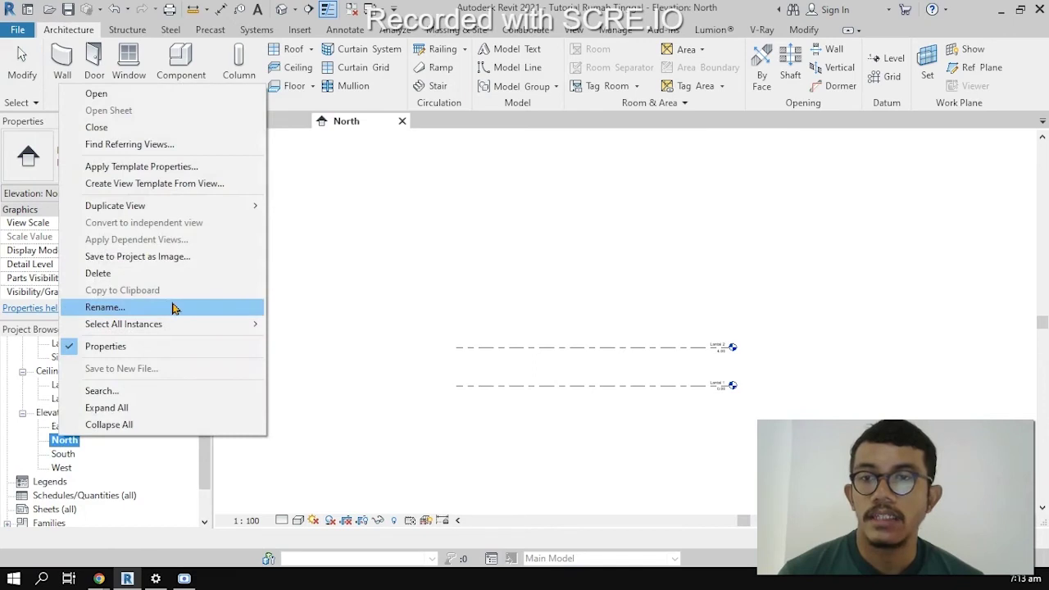
click(172, 306)
text(T)
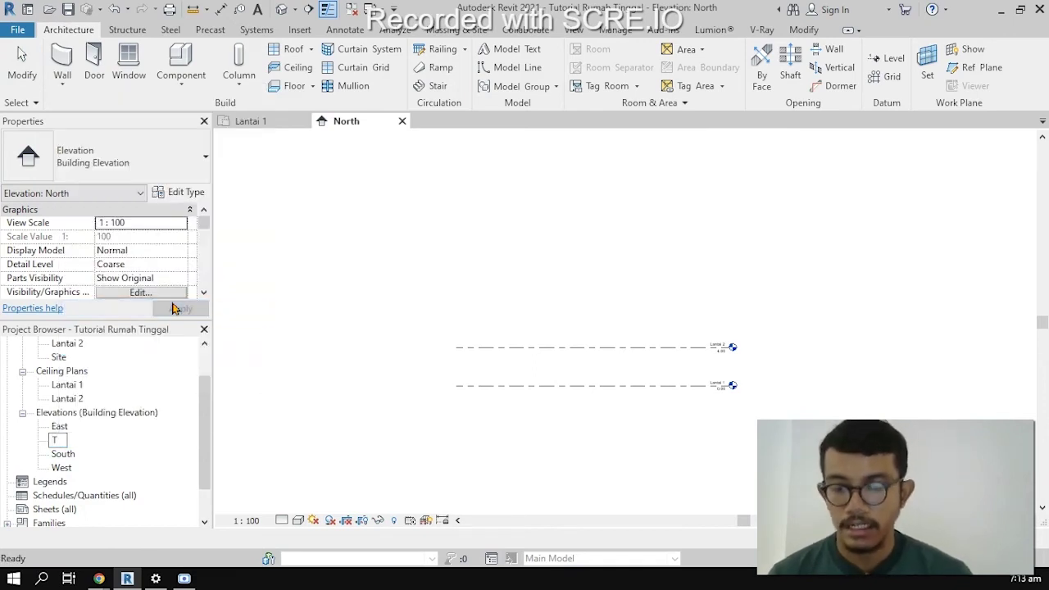
text(ampak B)
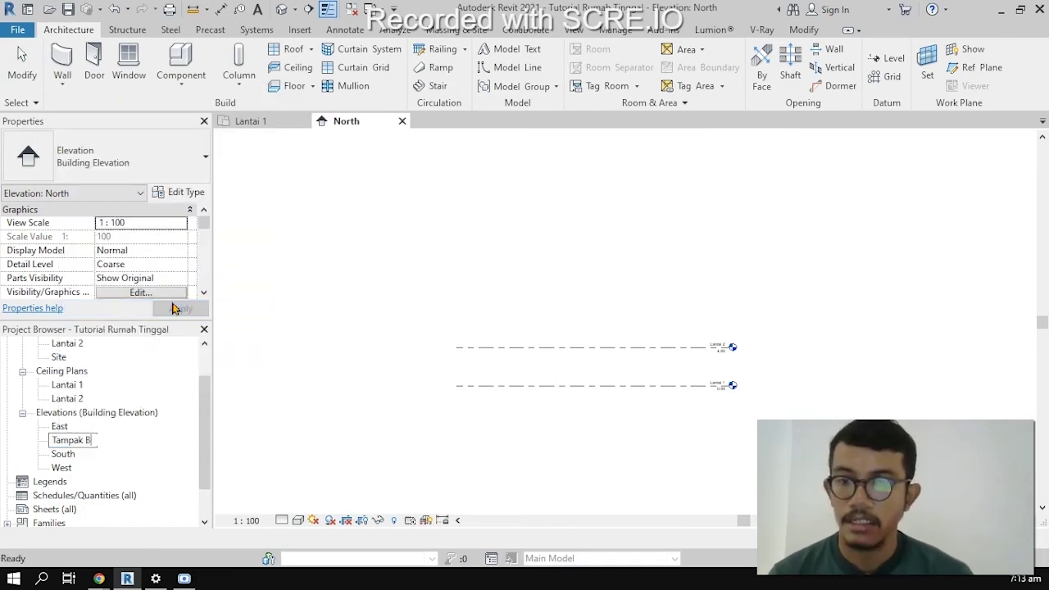
text(elakang)
key(Return)
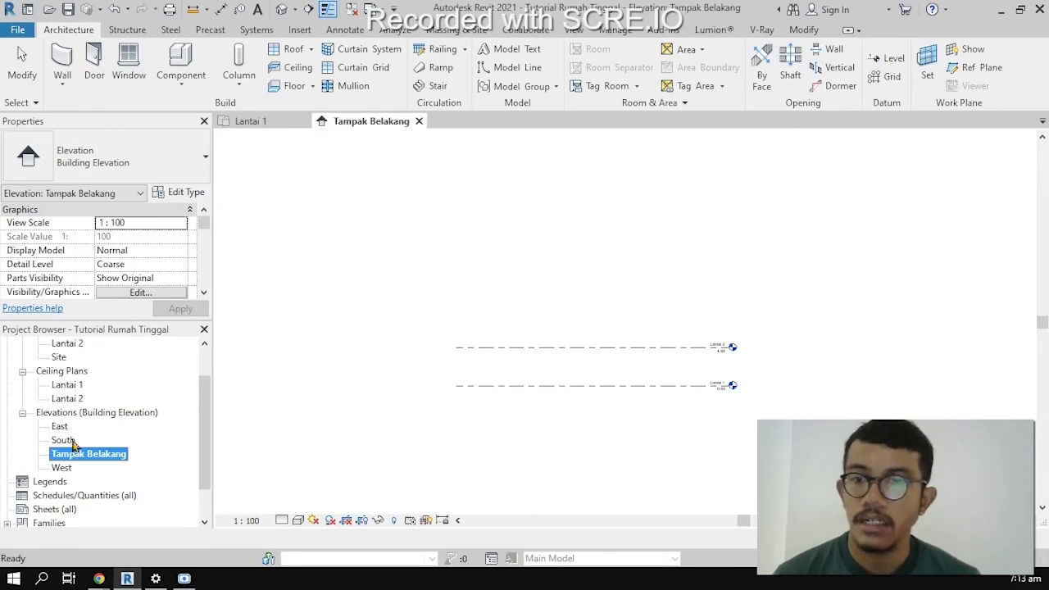
Rename the South elevation to 'Tampak Depan', correcting a typo.
right_click(73, 443)
click(152, 308)
text(T)
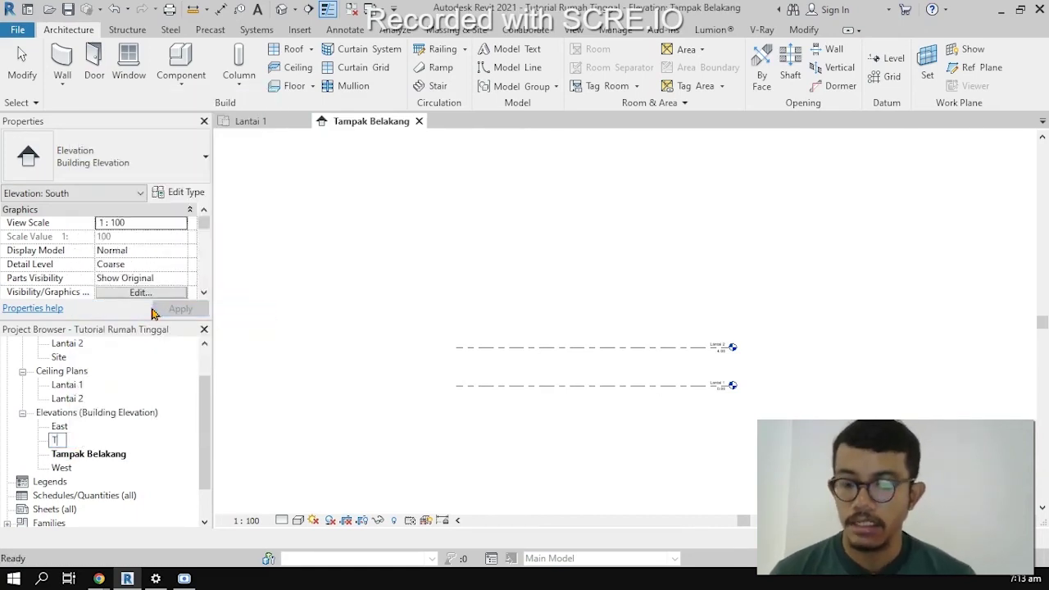
text(ampak Depn)
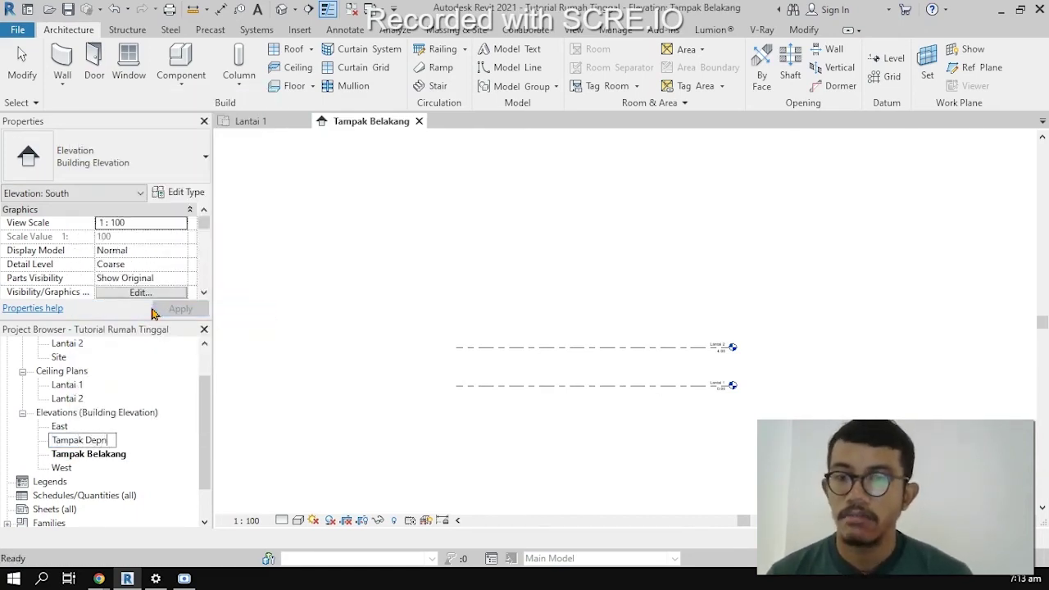
key(BackSpace)
text(an)
key(Return)
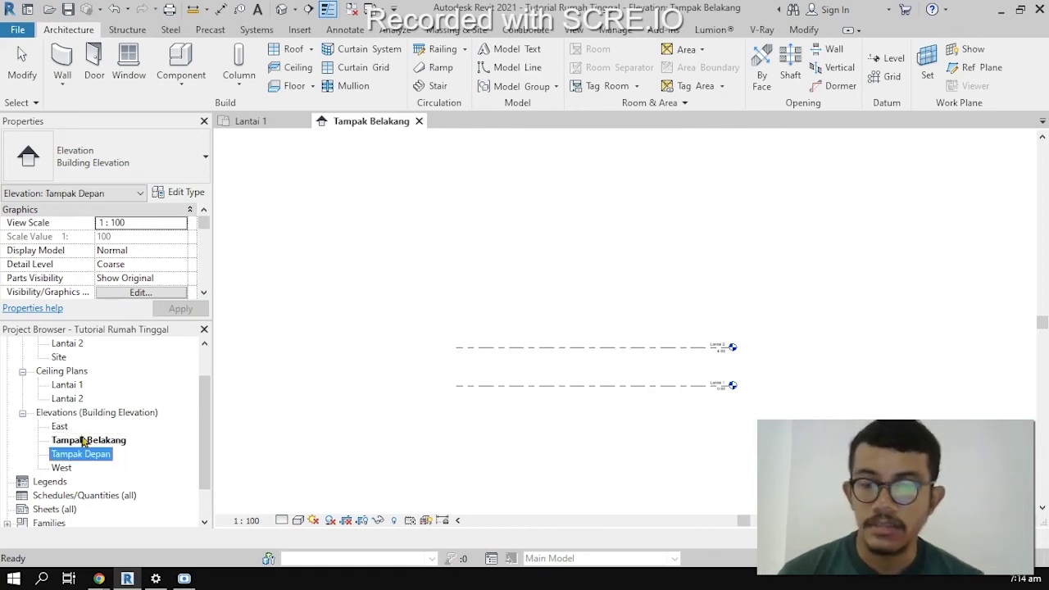
Switch back and forth between the East and West elevation views.
click(60, 427)
click(61, 467)
click(60, 427)
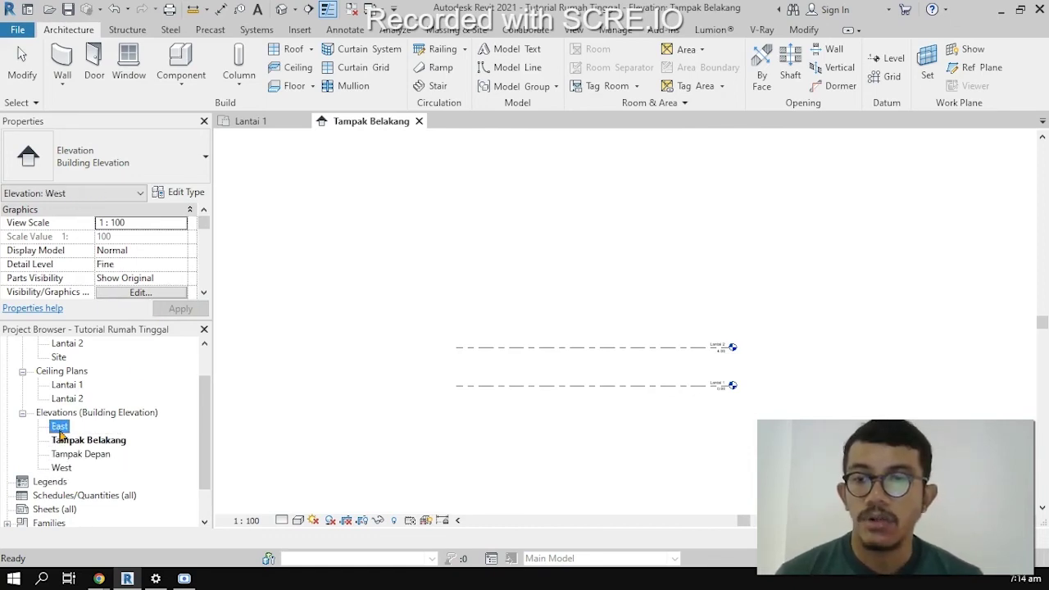
click(62, 467)
click(60, 427)
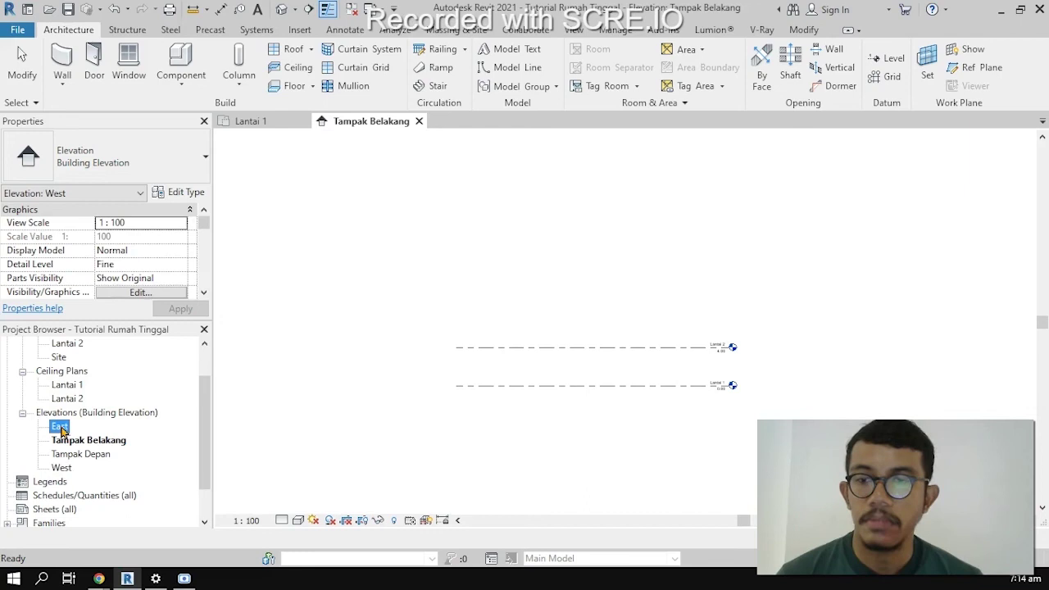
click(62, 468)
click(60, 426)
click(62, 468)
click(59, 427)
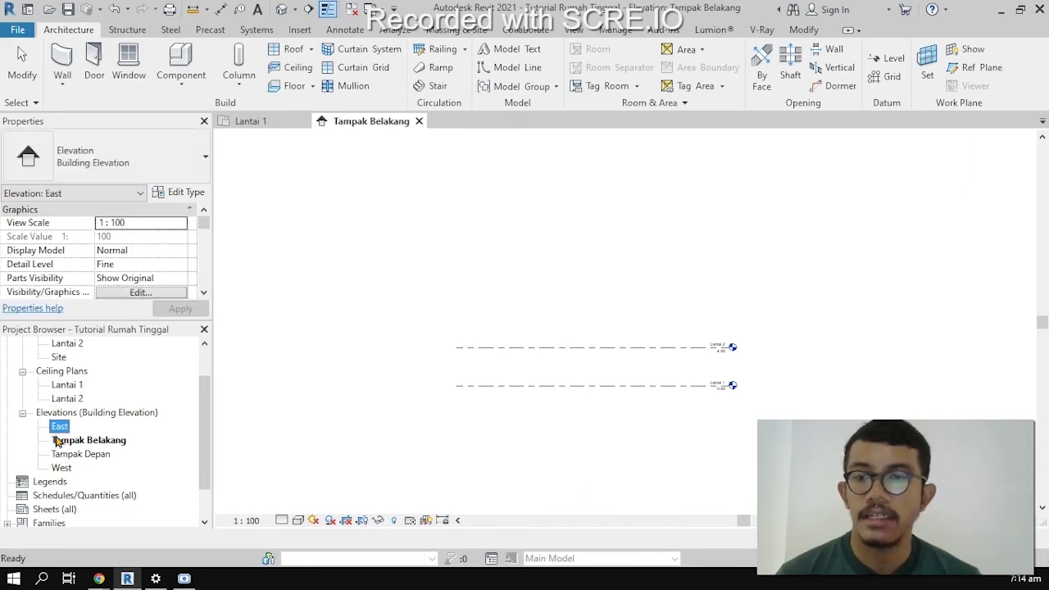
click(59, 469)
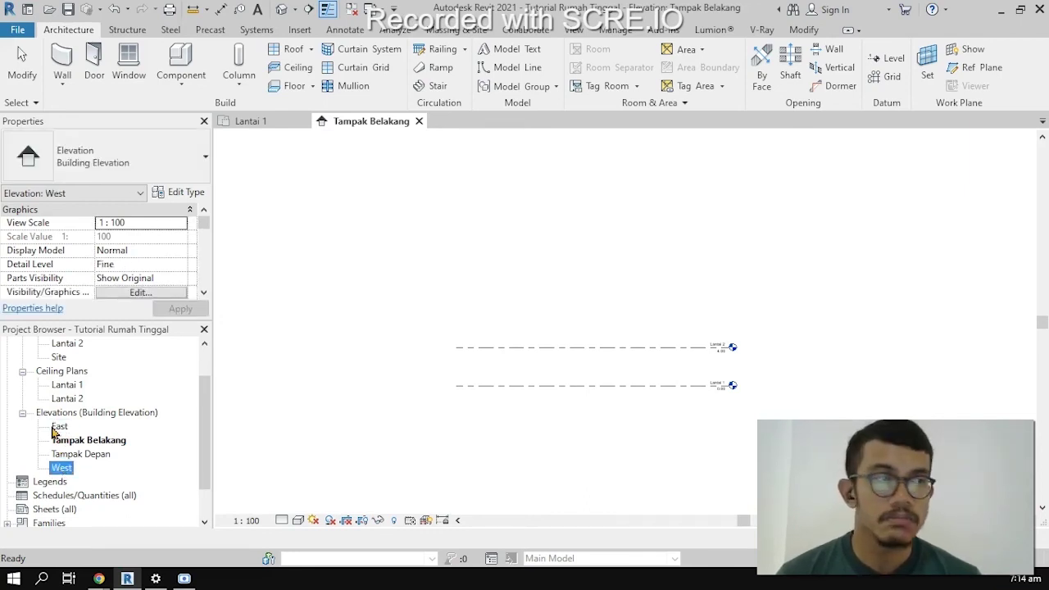
Check the renamed Tampak Belakang and Tampak Depan elevation views.
click(85, 443)
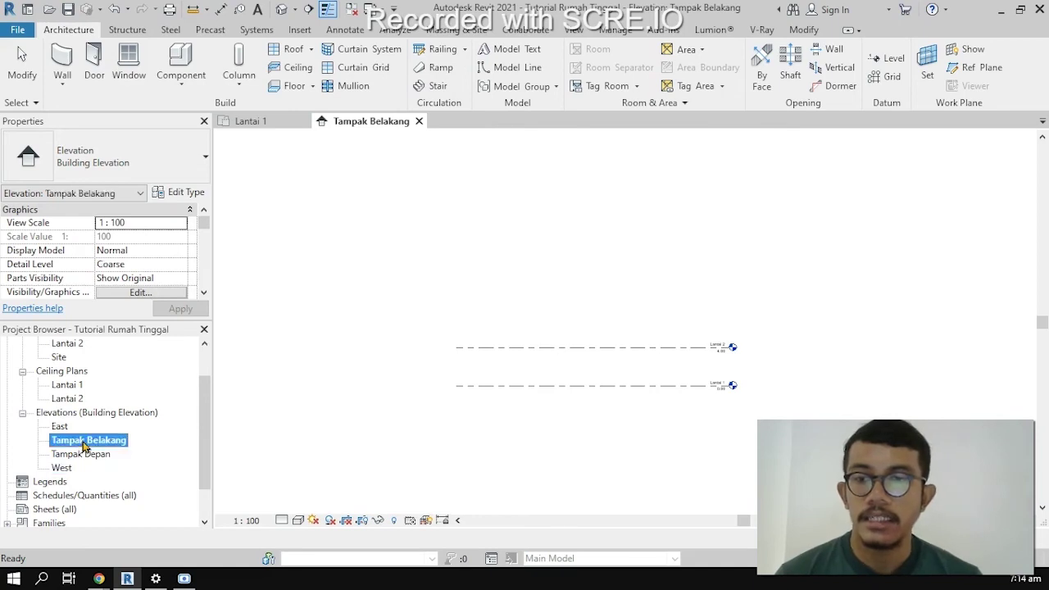
click(86, 455)
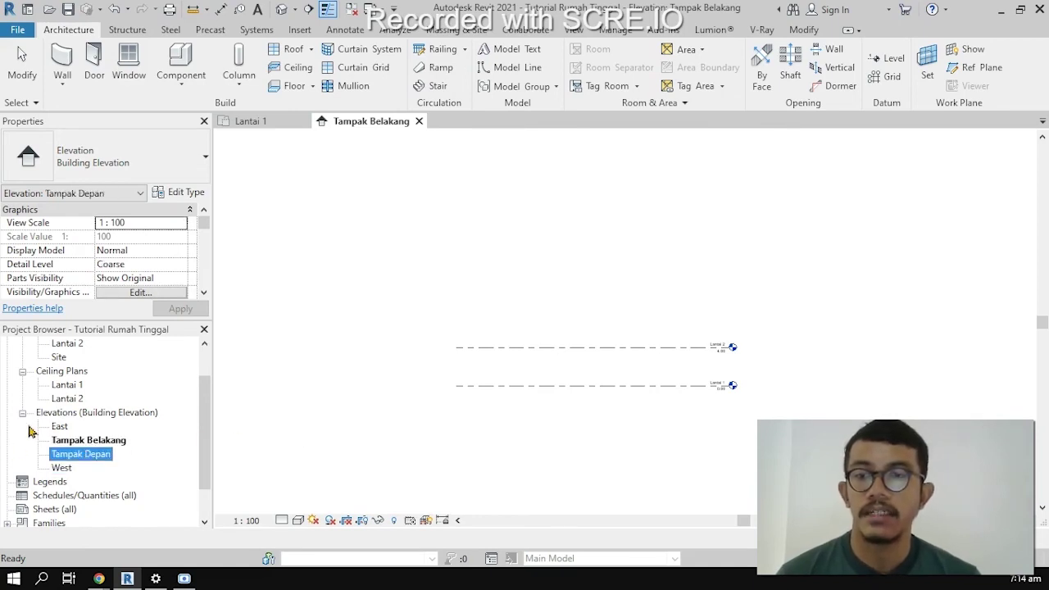
scroll(86, 403, down, 1)
scroll(86, 403, up, 2)
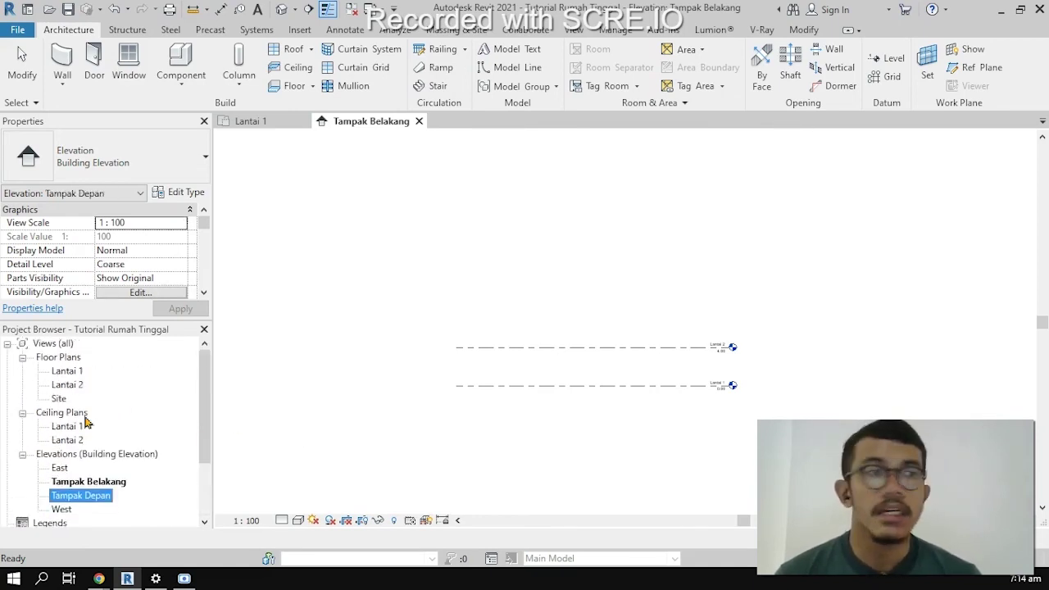